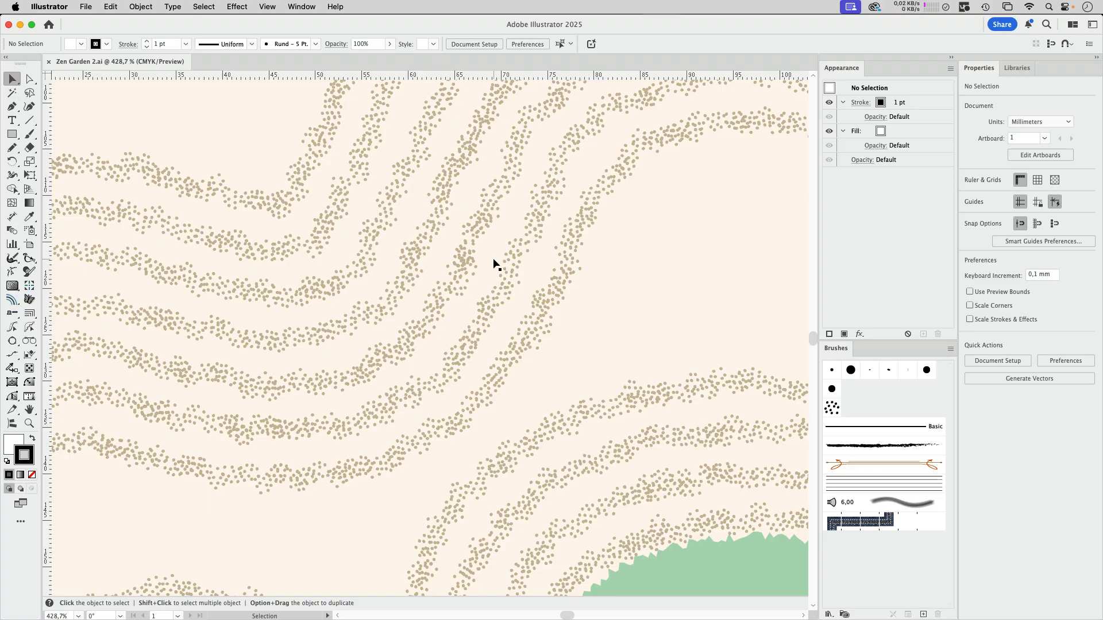
key("super+minus")
key("super+minus")
key("super+minus")
key("super+minus")
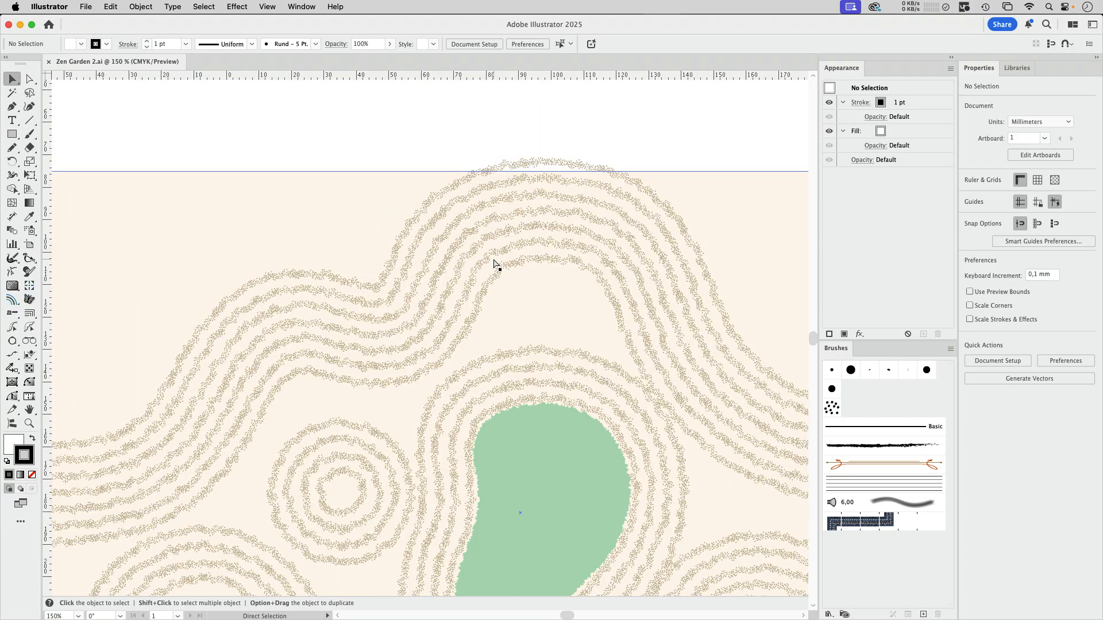
left_click_drag(252, 360, 498, 589)
left_click_drag(495, 323, 645, 304)
left_click_drag(379, 328, 529, 333)
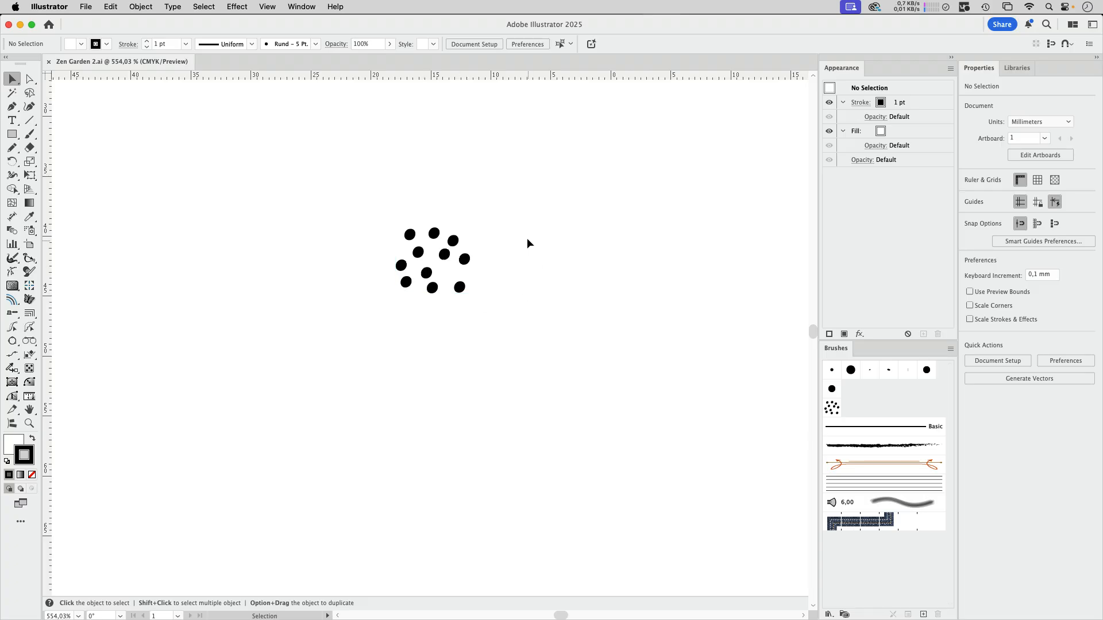
left_click(446, 257)
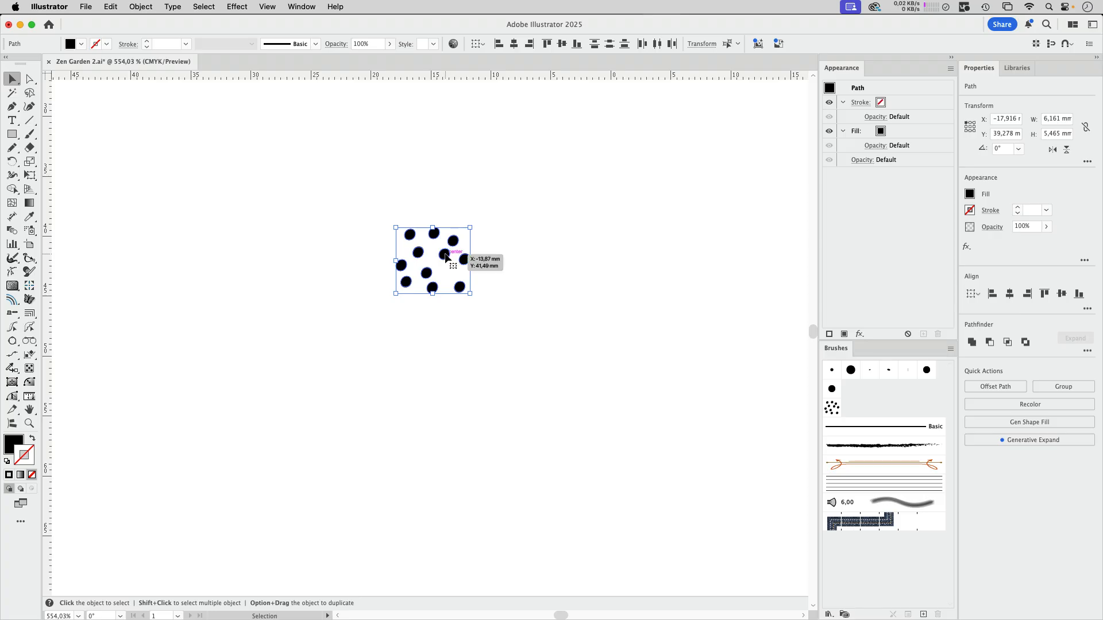
mouse_move(446, 257)
left_mouse_down()
mouse_move(698, 379)
mouse_move(892, 407)
left_mouse_up()
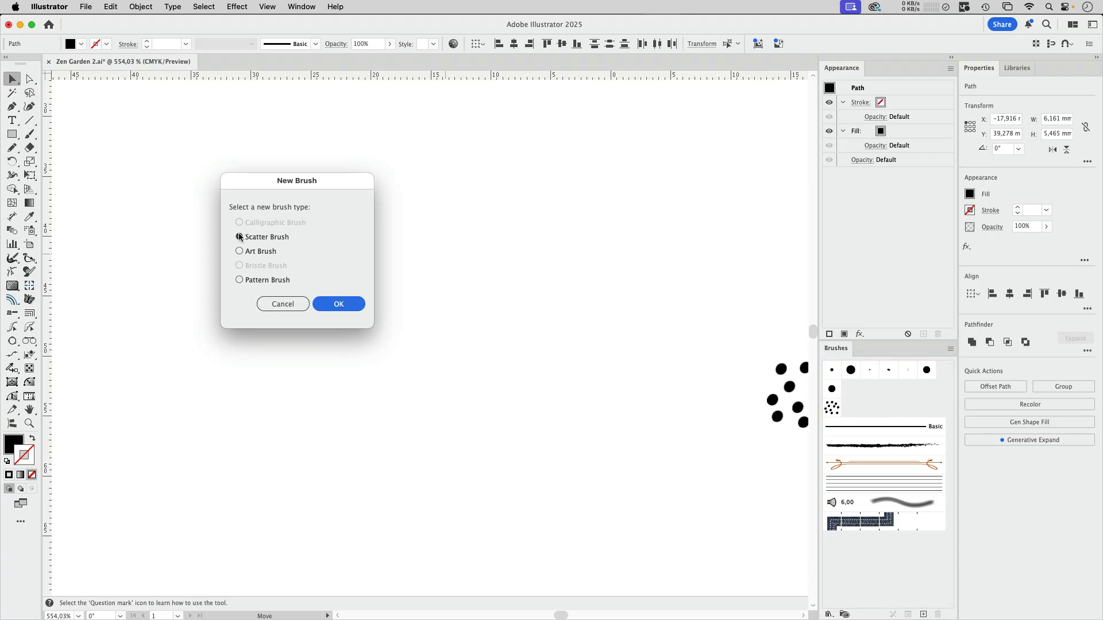
left_click(292, 305)
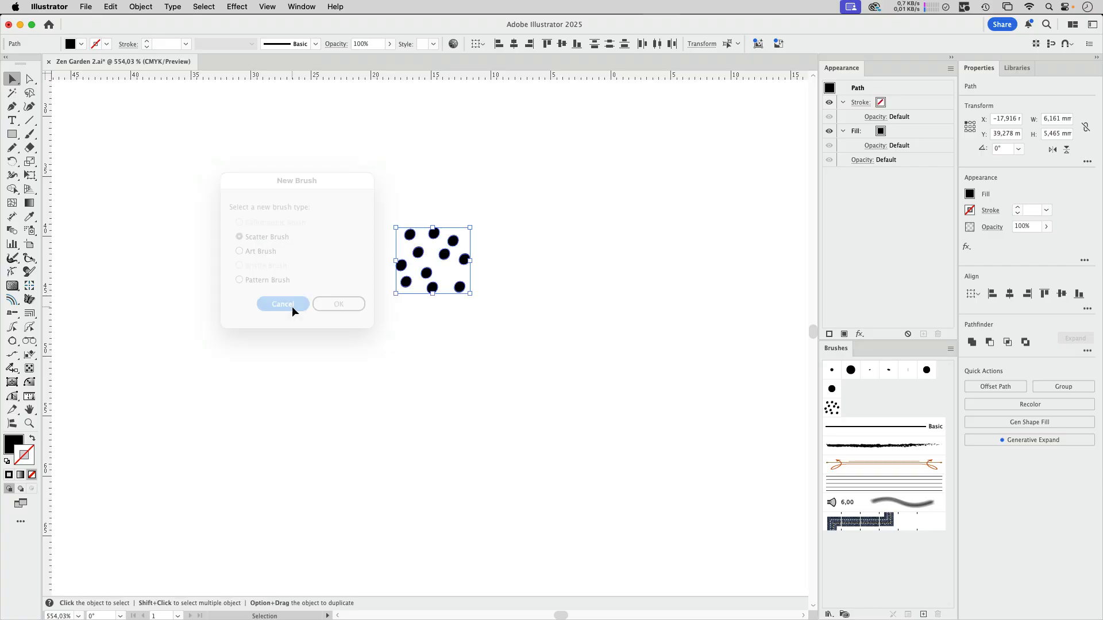
left_click(648, 320)
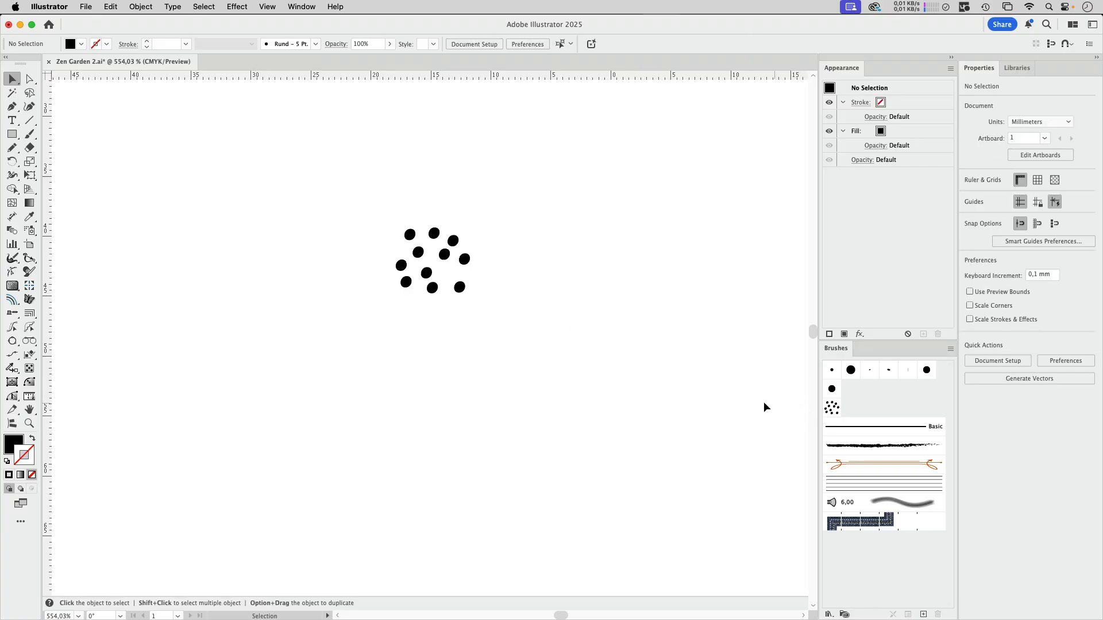
Step: Review the scatter brush options of Spezialpinsel 1, including the choices for what the rotation is relative to
double_click(832, 409)
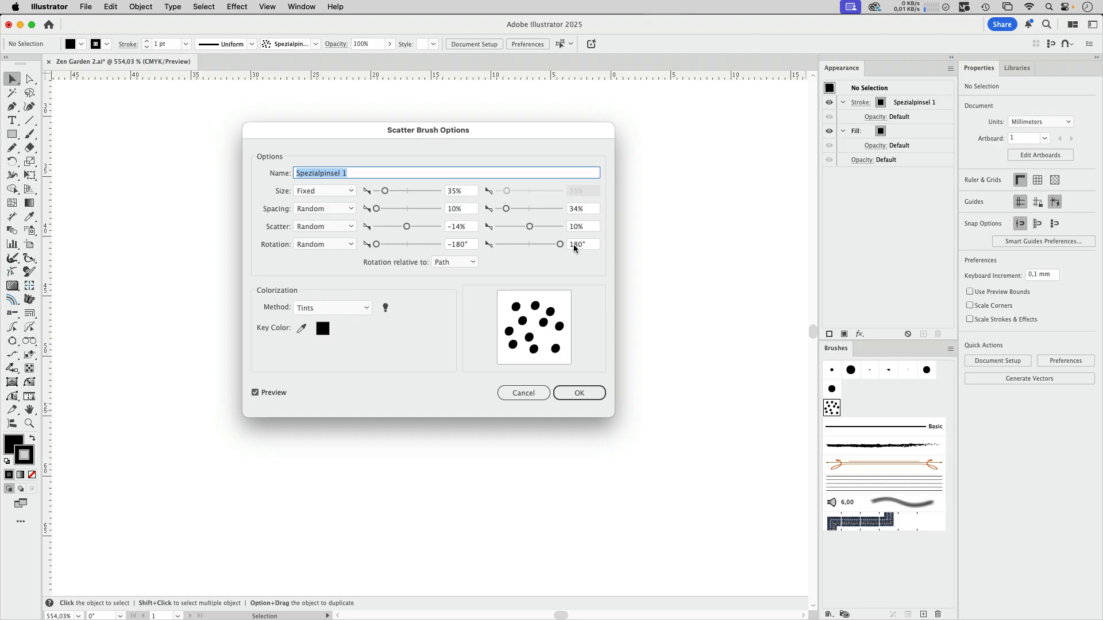
left_click(451, 266)
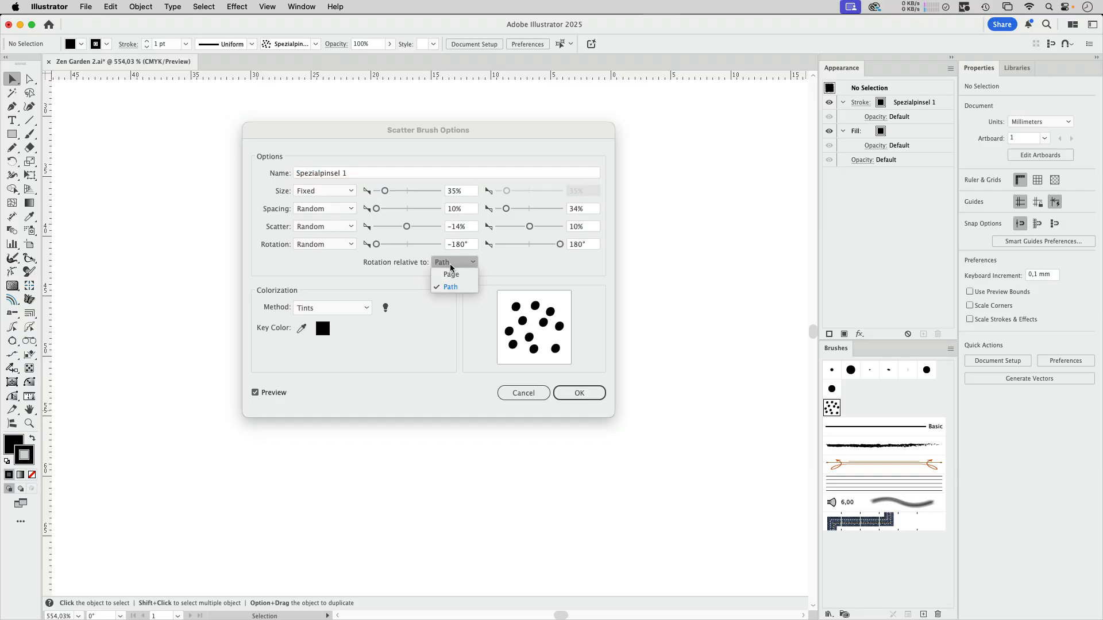
left_click(504, 266)
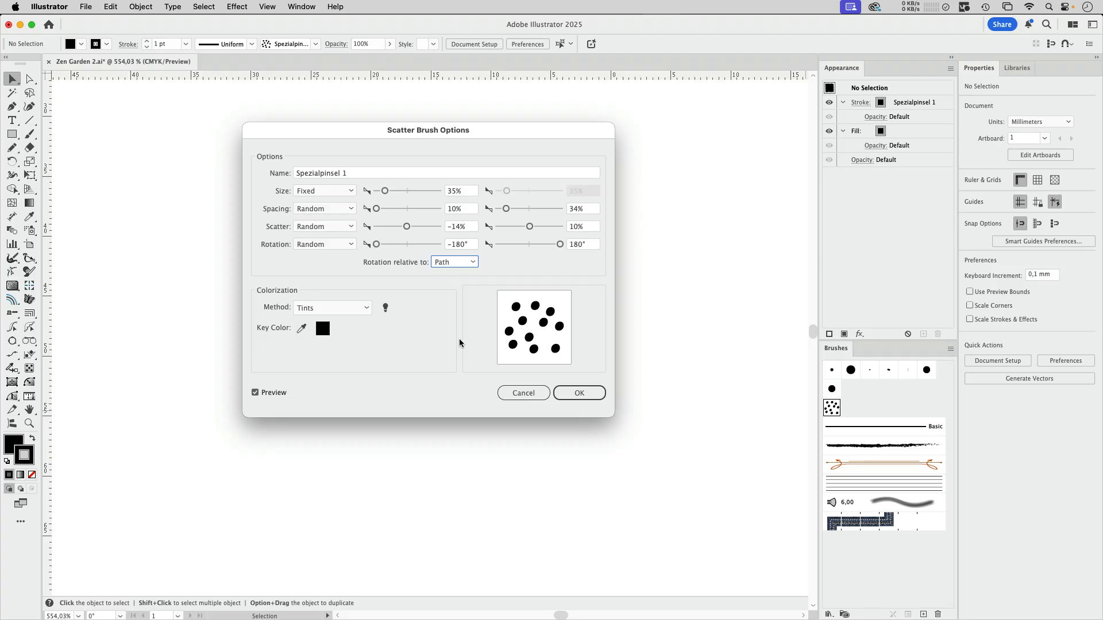
left_click(576, 393)
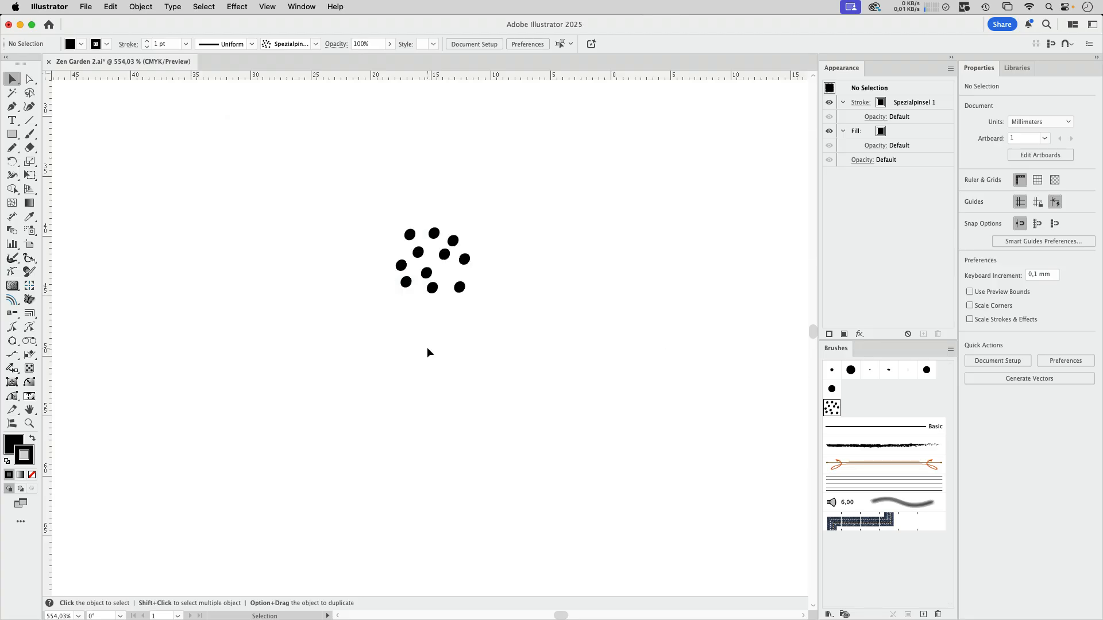
Step: Draw an open wavy line about 104 mm wide and 27 mm high with the Pencil tool above the dot cluster
key("super+minus")
key("super+minus")
key("super+minus")
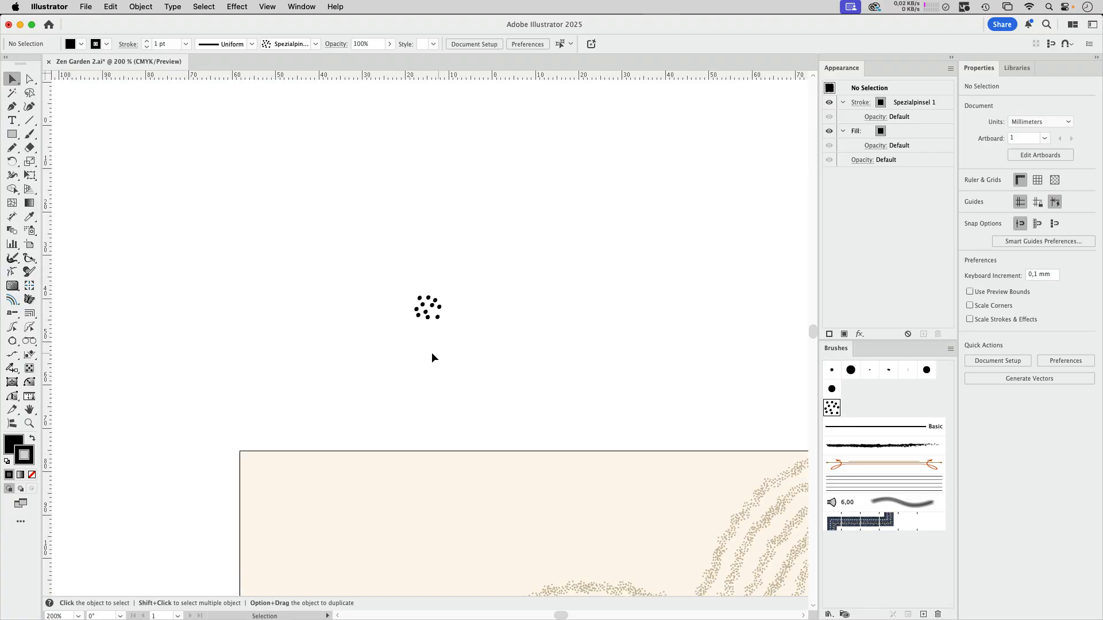
left_click(13, 147)
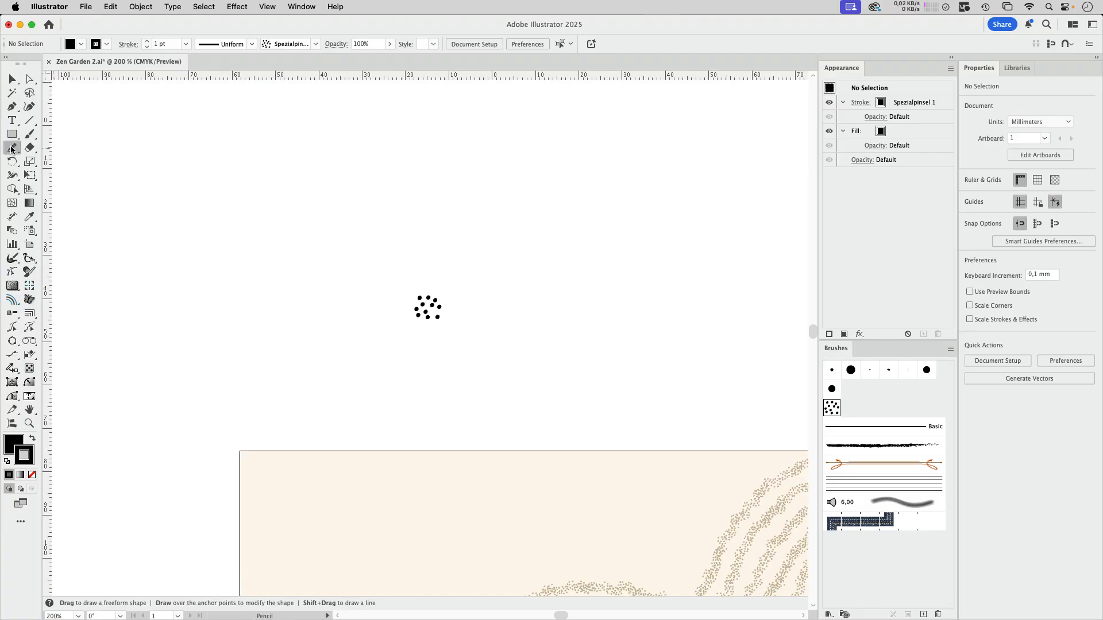
left_click_drag(179, 188, 609, 206)
left_click_drag(627, 245, 629, 285)
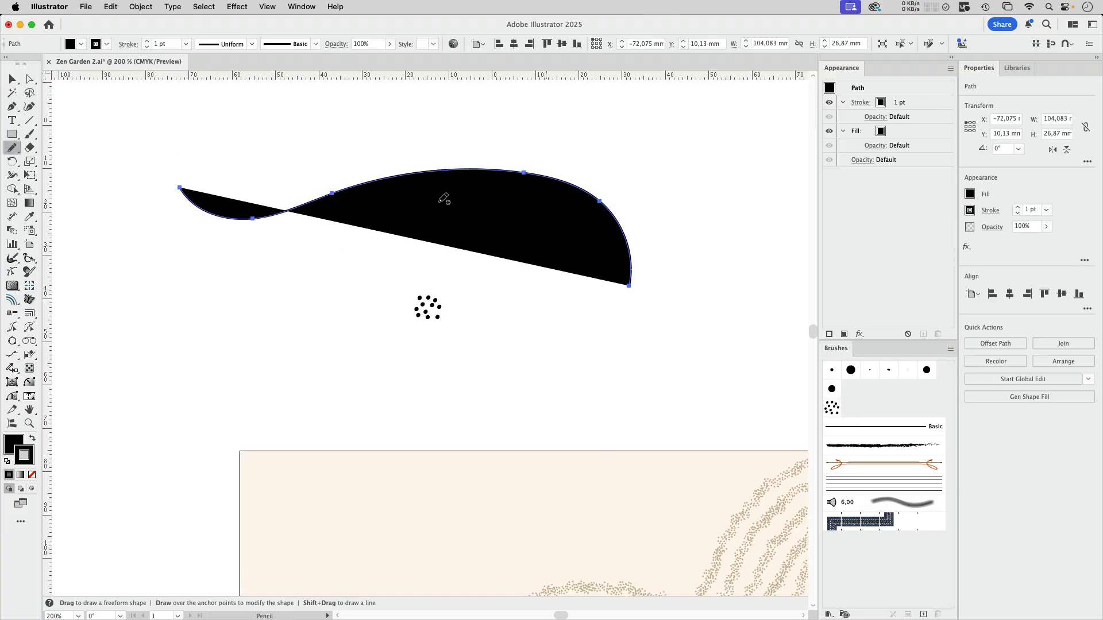
Step: Remove the wavy line's fill and apply the scatter brush Spezialpinsel 1 to its stroke
left_click(15, 445)
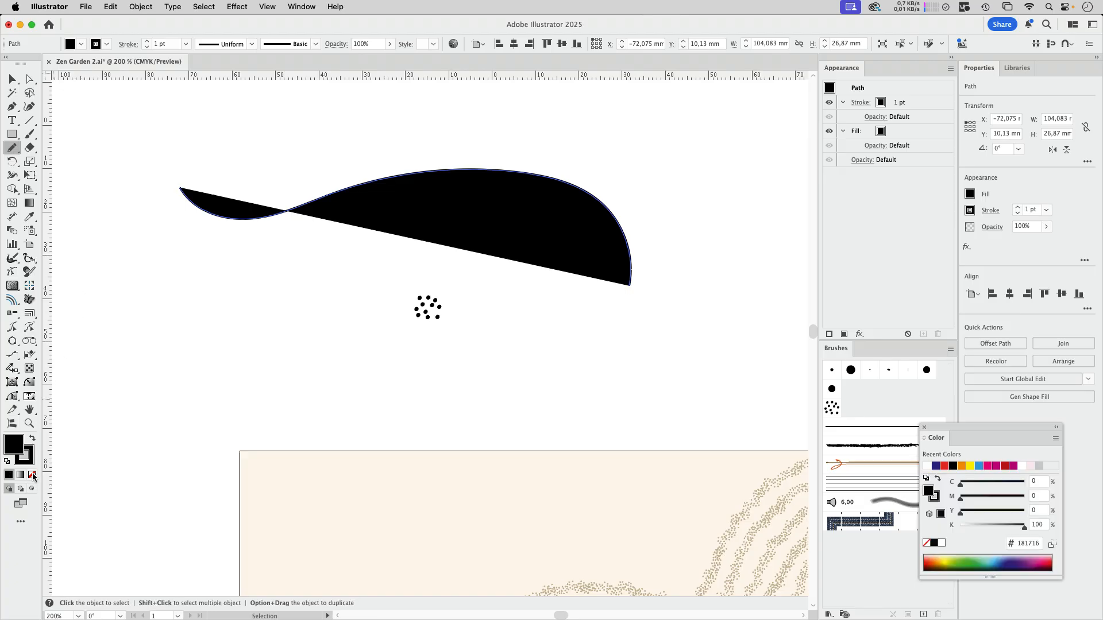
left_click(32, 476)
left_click(829, 413)
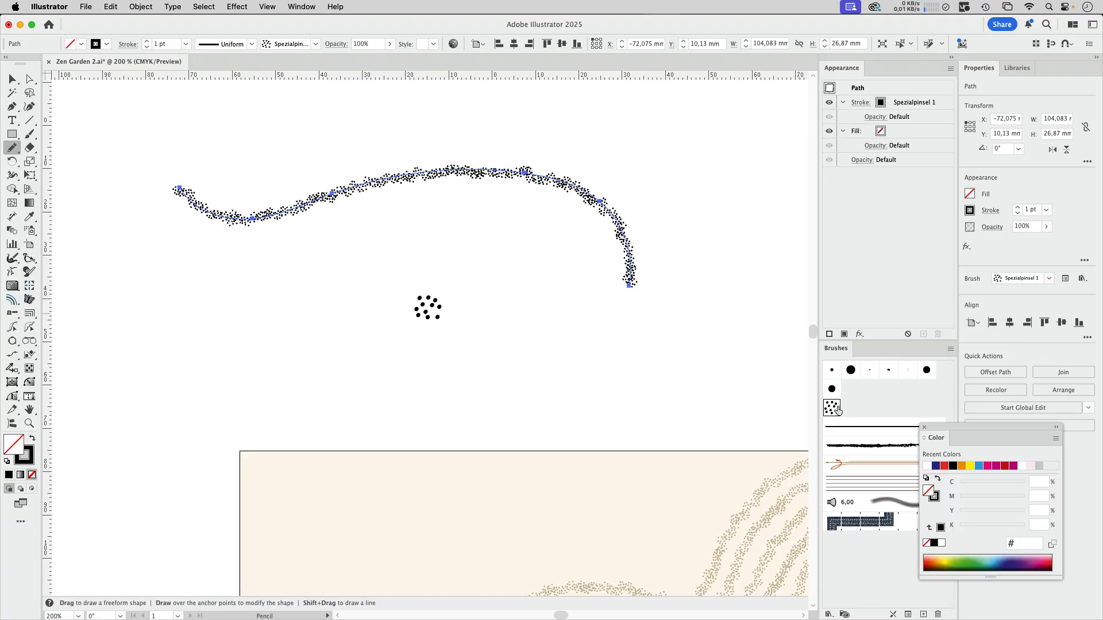
Step: Examine the scattered dots along the wavy line up close and compare them with the source dot cluster
left_click(12, 79)
left_click_drag(347, 174, 598, 490)
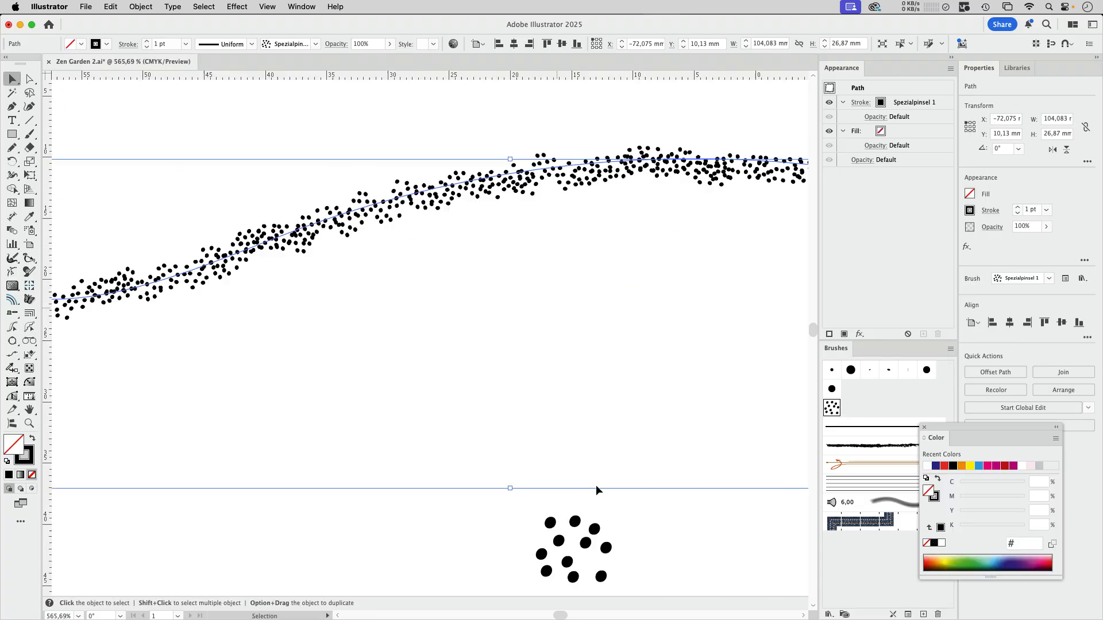
left_click(570, 514)
left_click_drag(552, 570, 543, 553)
left_click(536, 458)
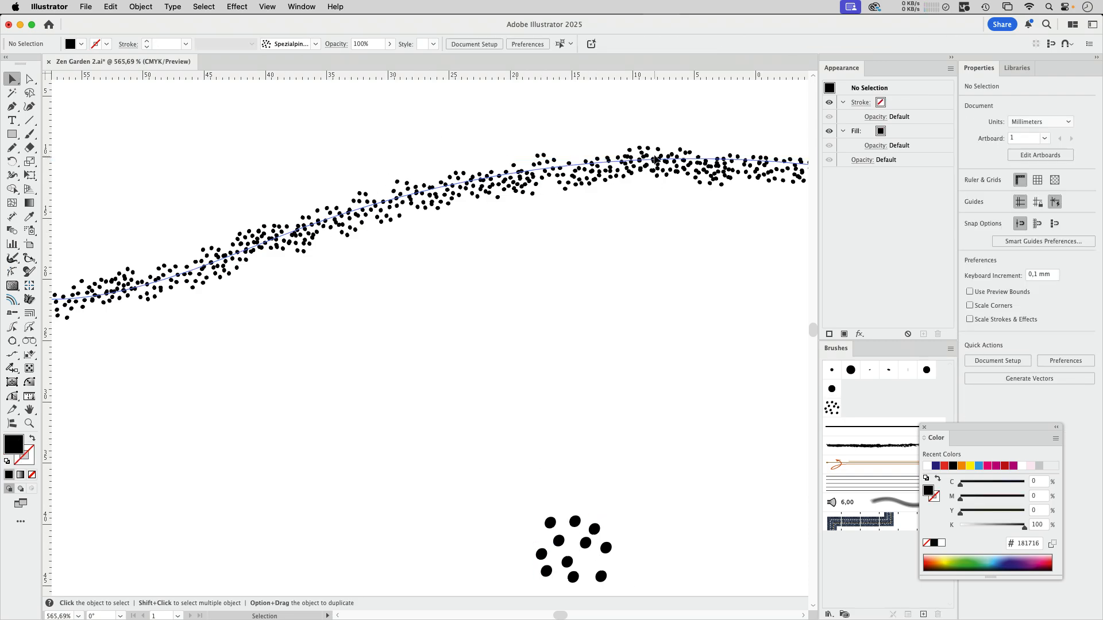
key("z")
left_click_drag(491, 280, 404, 318)
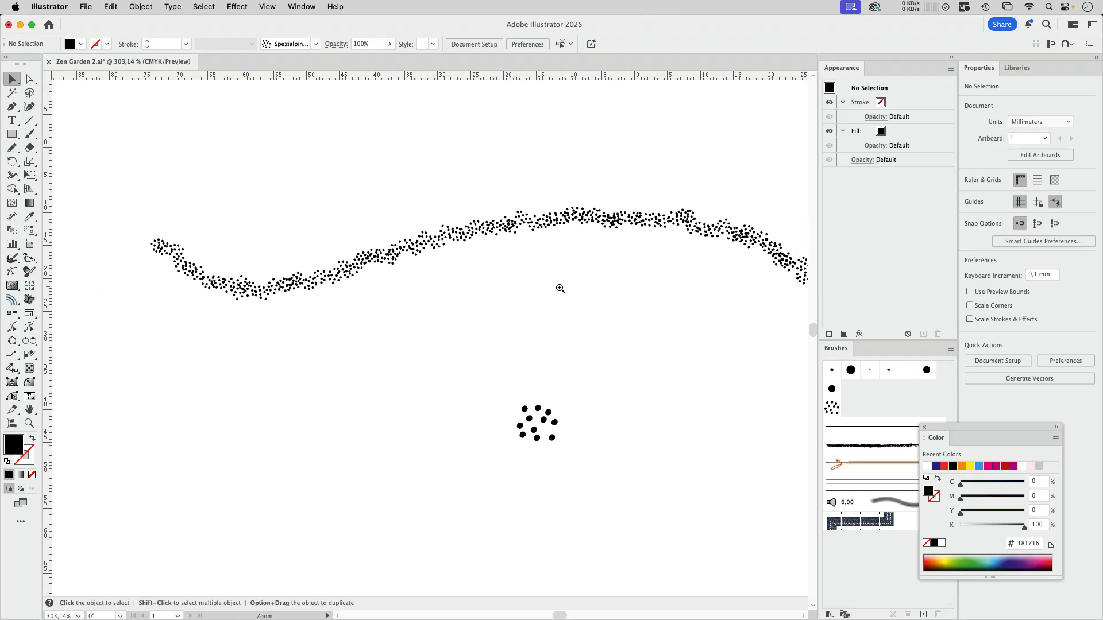
Step: Duplicate the dot cluster three times to form a row of four clusters below the wavy line
left_click_drag(560, 289, 508, 304)
left_click_drag(575, 261, 457, 186)
left_click_drag(427, 304, 287, 311)
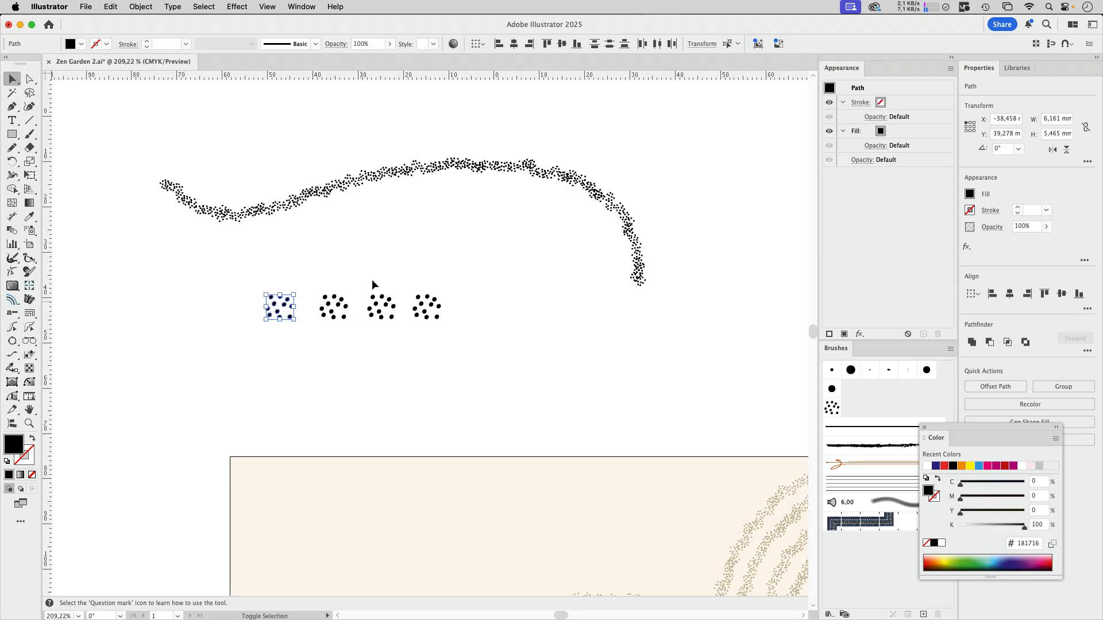
left_click_drag(228, 273, 494, 365)
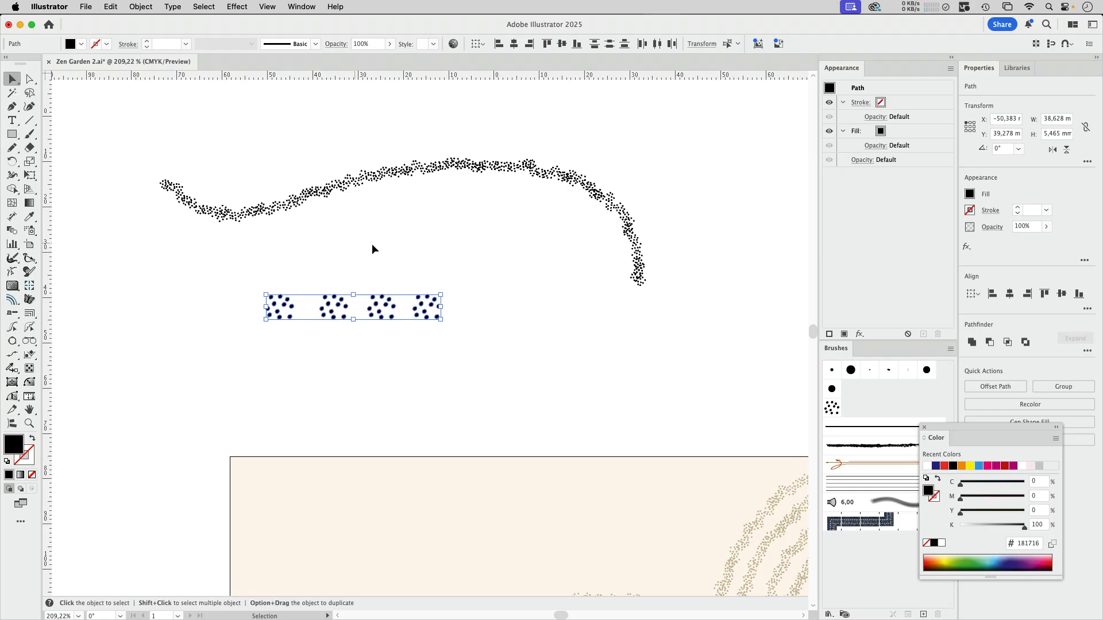
left_click(442, 261)
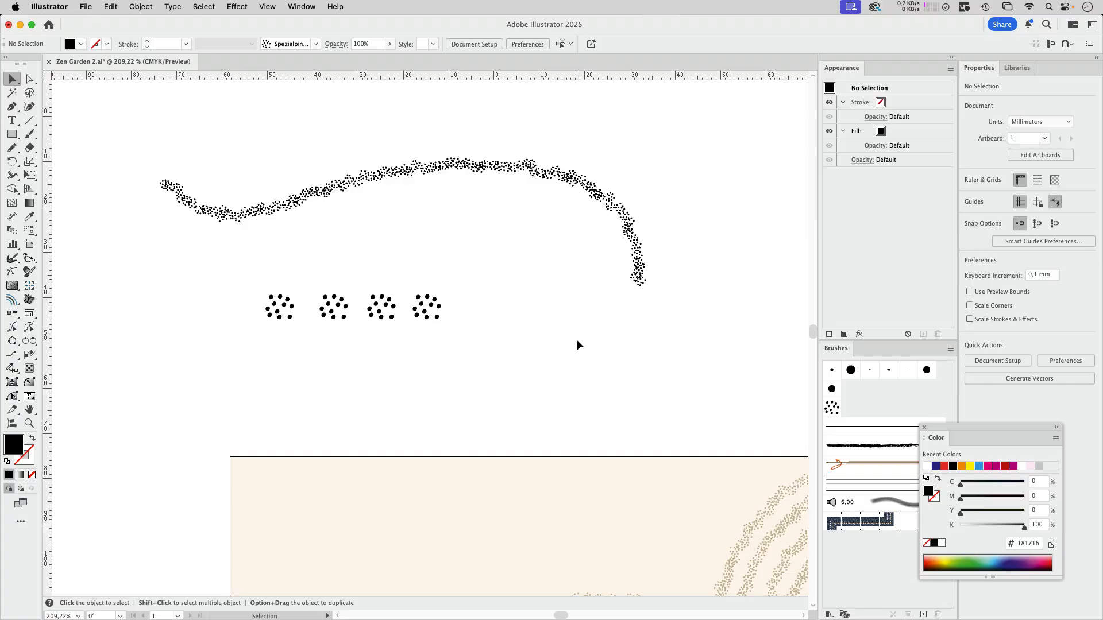
Step: Draw a closed freeform shape about 130 × 84 mm with the Pencil tool above the artboard, with a black stroke and no fill
mouse_move(598, 356)
left_mouse_down()
mouse_move(566, 363)
mouse_move(387, 266)
mouse_move(384, 450)
left_mouse_up()
left_click(13, 147)
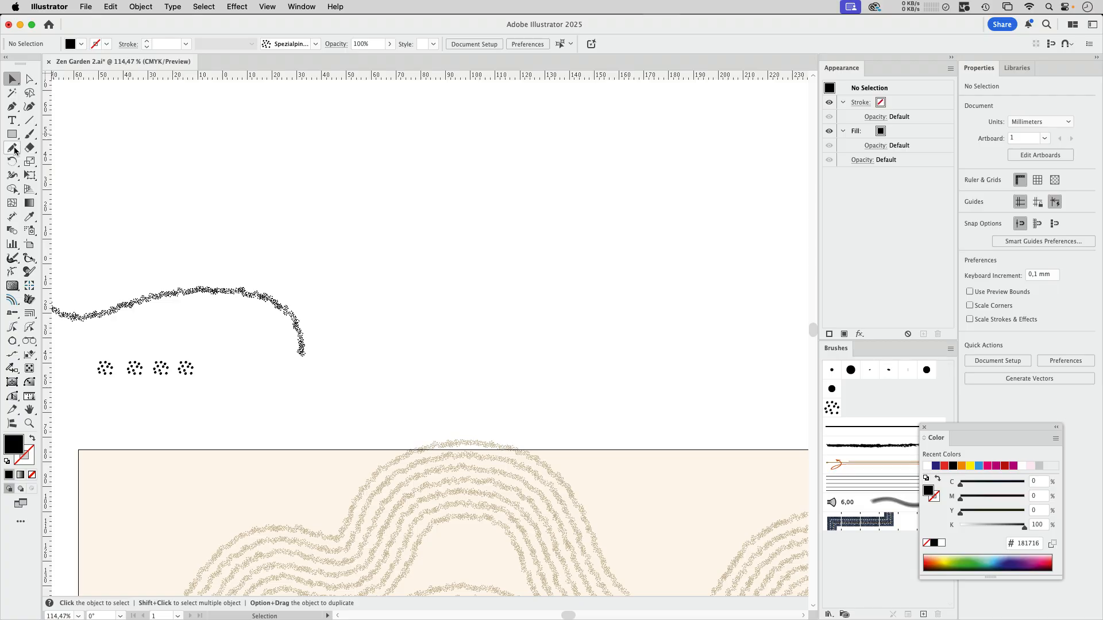
mouse_move(467, 179)
left_mouse_down()
mouse_move(504, 159)
mouse_move(641, 168)
mouse_move(584, 297)
mouse_move(467, 175)
left_mouse_up()
key("shift+x")
Step: Apply the scatter brush Spezialpinsel 1 to the outline of the closed shape
left_click(316, 44)
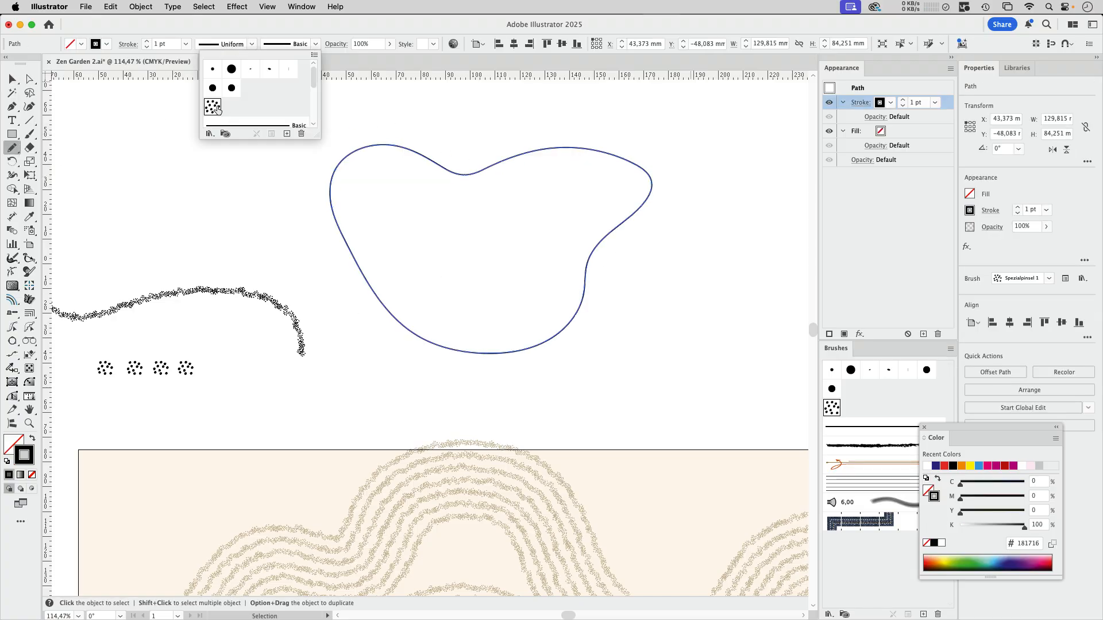
left_click(211, 103)
key("v")
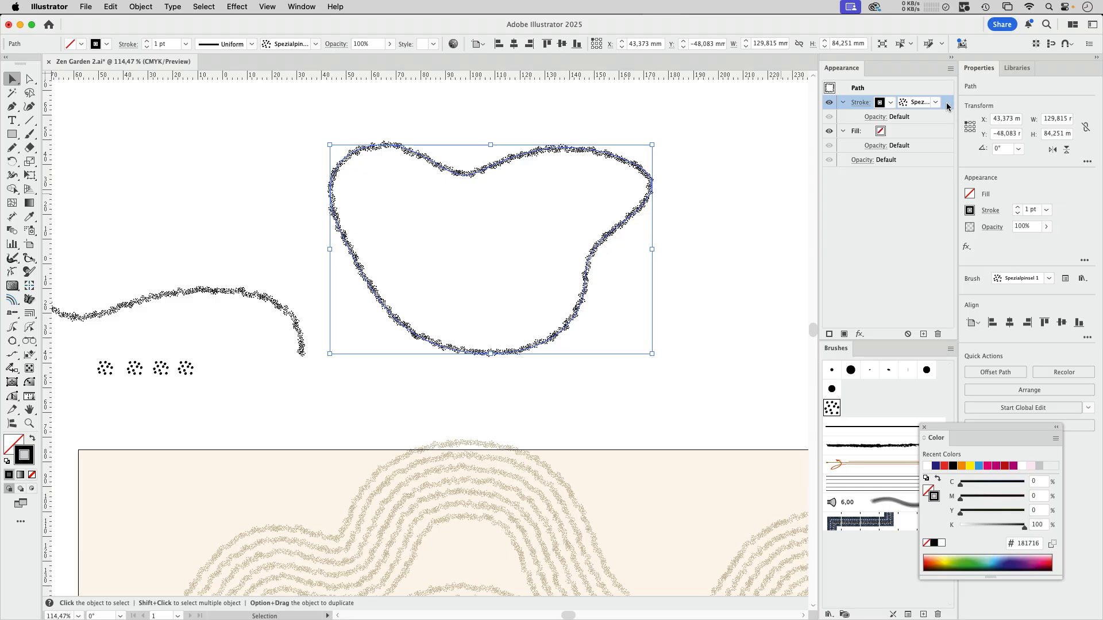
left_click(305, 7)
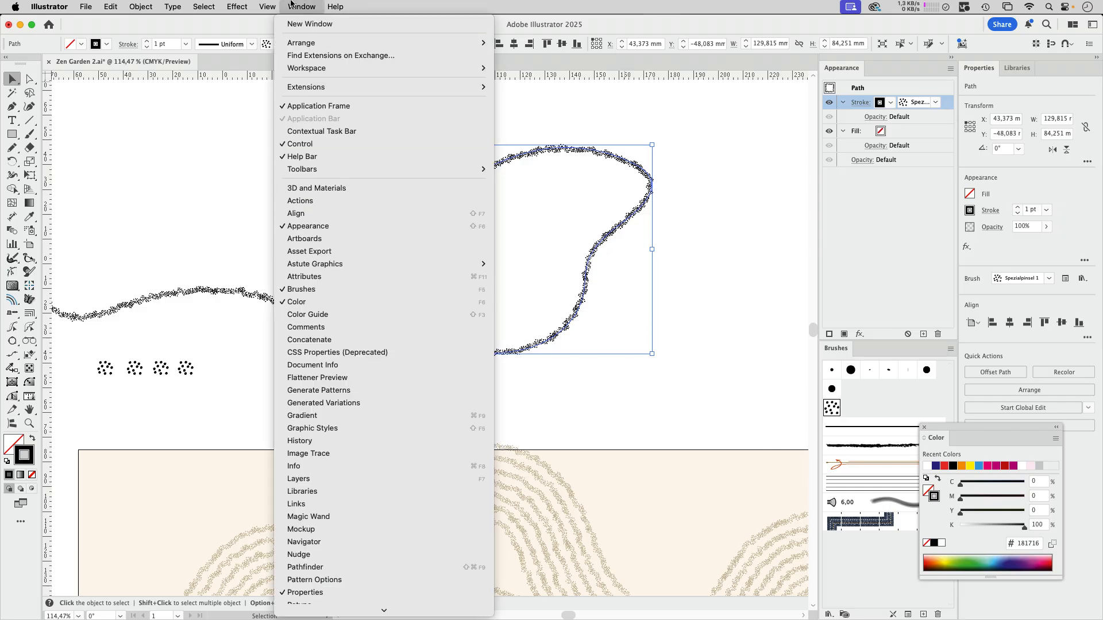
left_click(291, 6)
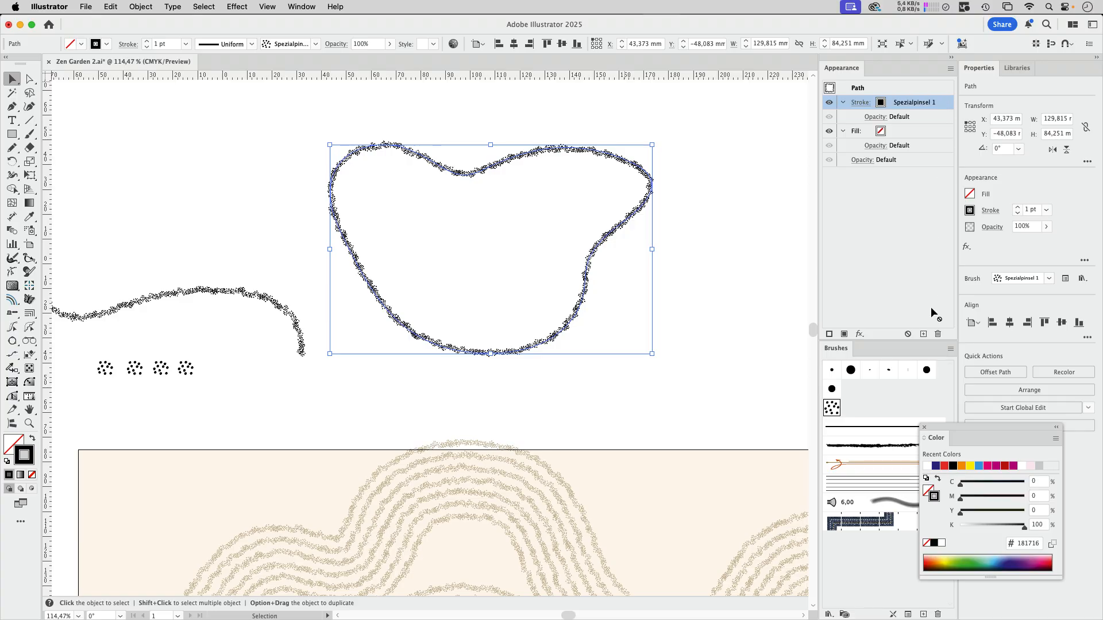
Step: Add a second stroke to the closed shape and give it an Offset Path effect of 4 mm
left_click(923, 333)
left_click(238, 7)
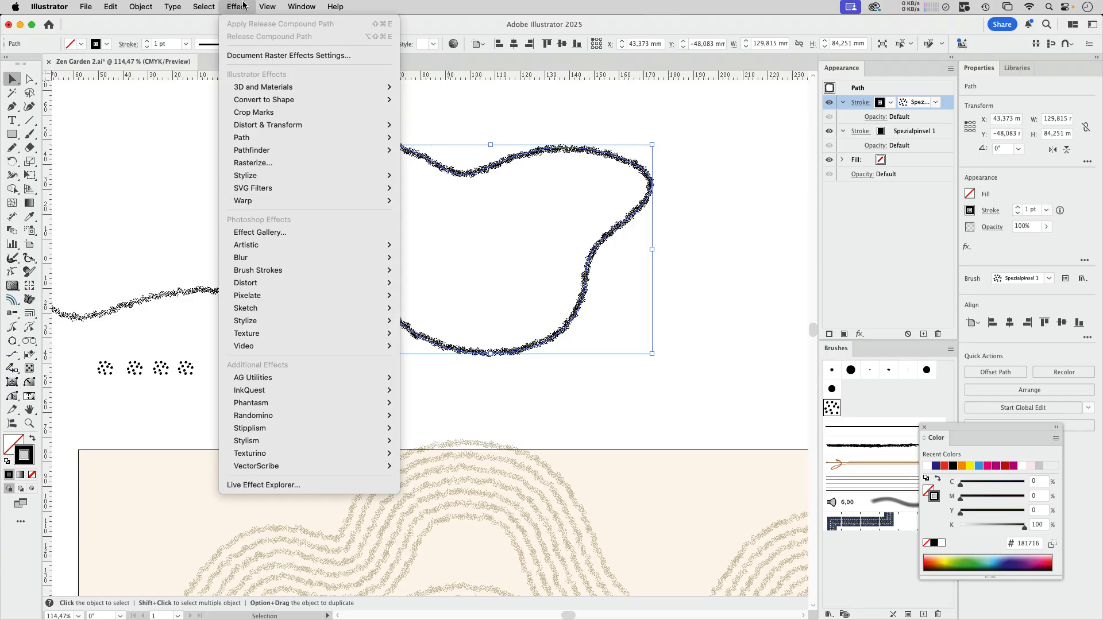
mouse_move(247, 137)
left_click(429, 138)
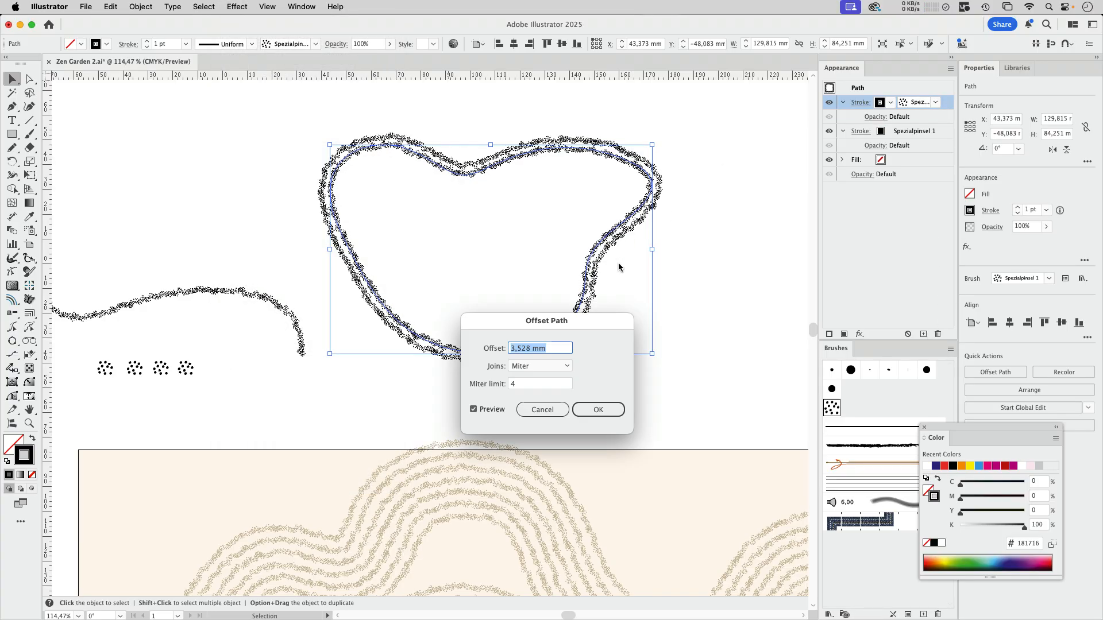
type("4")
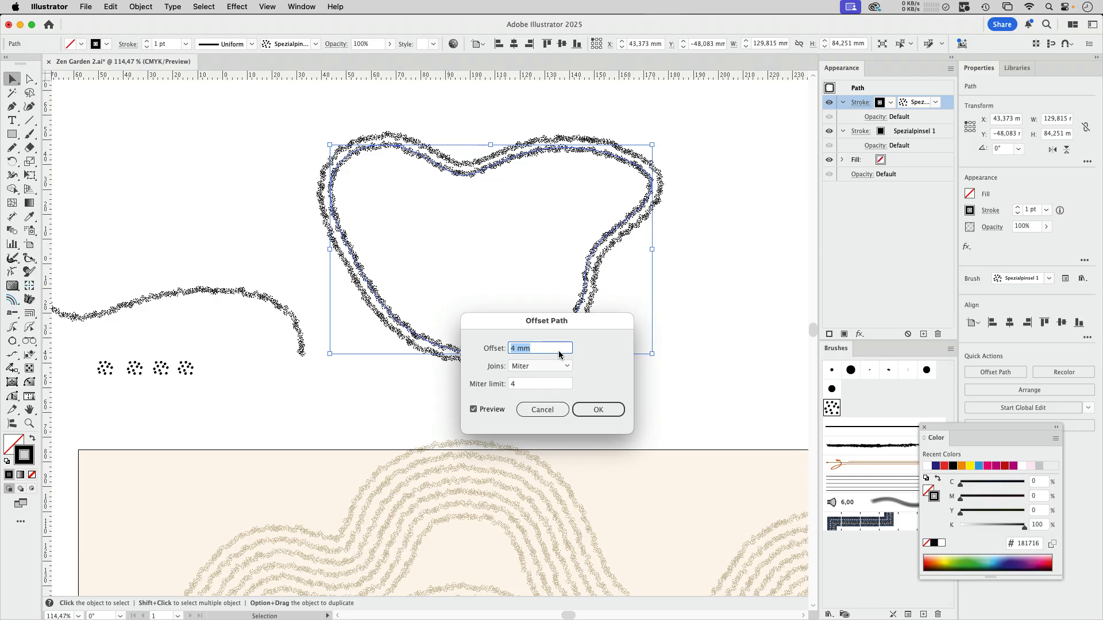
left_click(601, 405)
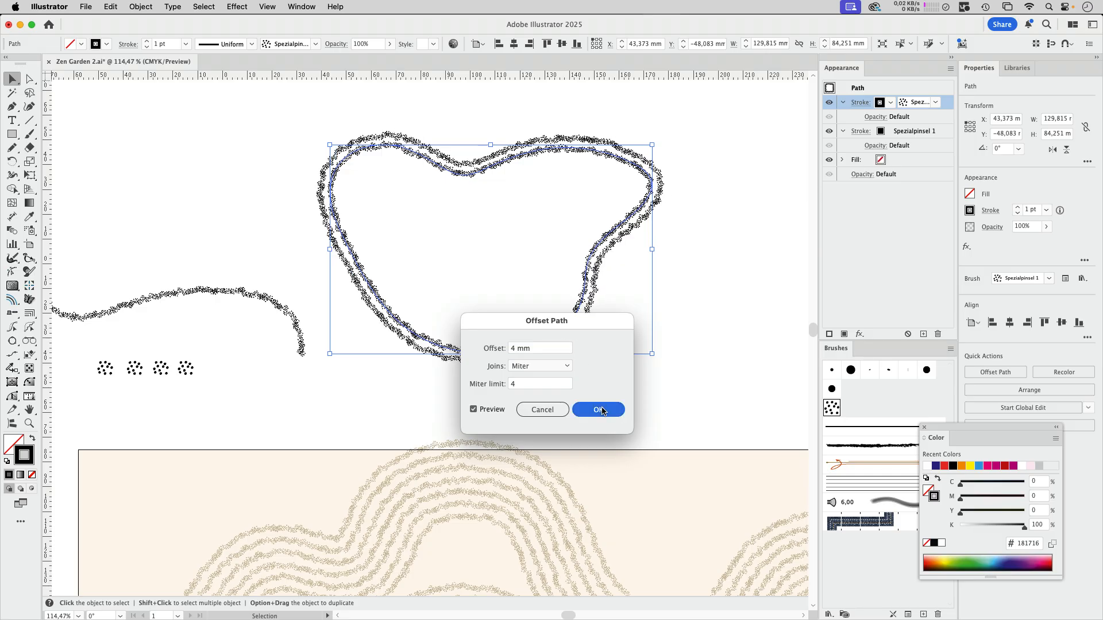
Step: Duplicate the closed shape's offset stroke and set the Offset Path of the copy to 8 mm
left_click(923, 333)
left_click(880, 117)
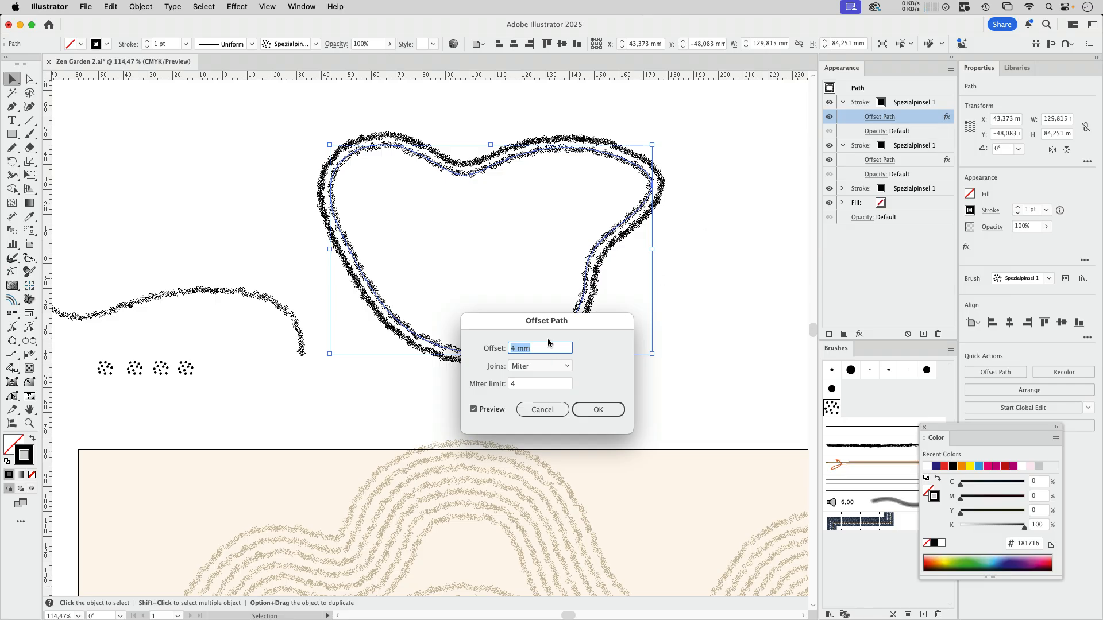
type("8")
key("Return")
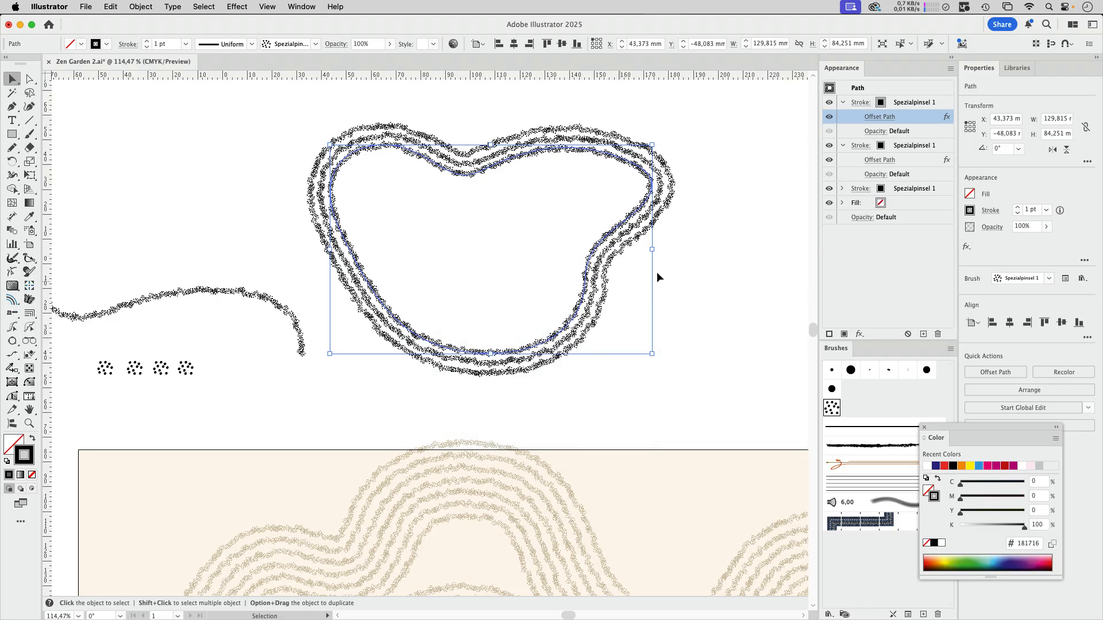
left_click(681, 275)
Step: Move the brushed wavy line to the empty area above the closed shape
scroll(372, 236, "up", 5)
scroll(372, 237, "right", 2)
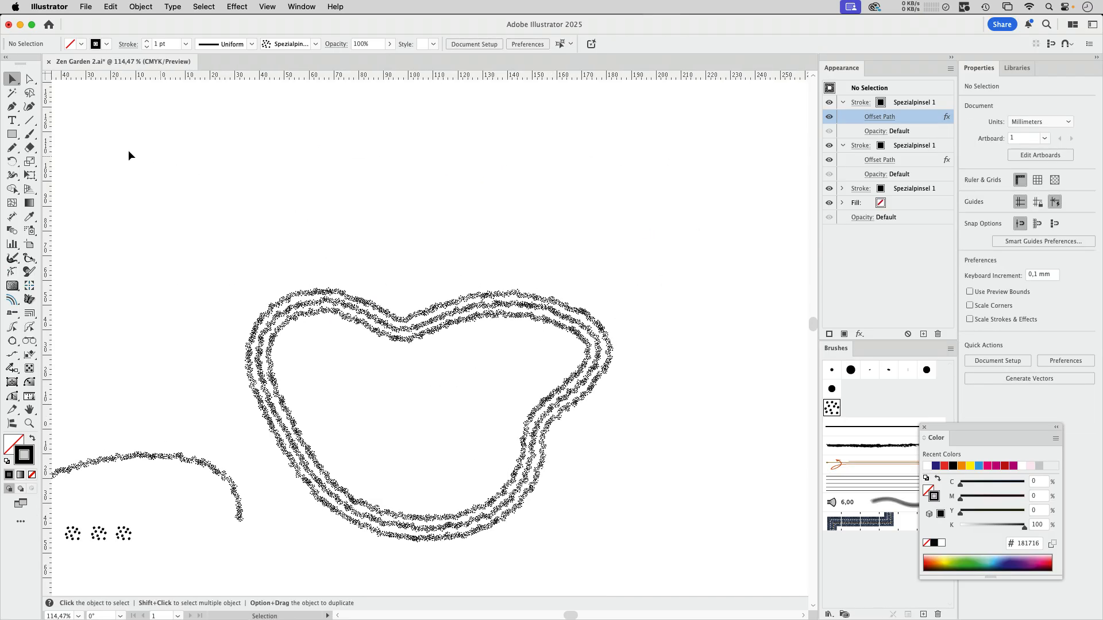
mouse_move(199, 454)
left_mouse_down()
mouse_move(241, 290)
mouse_move(476, 144)
left_mouse_up()
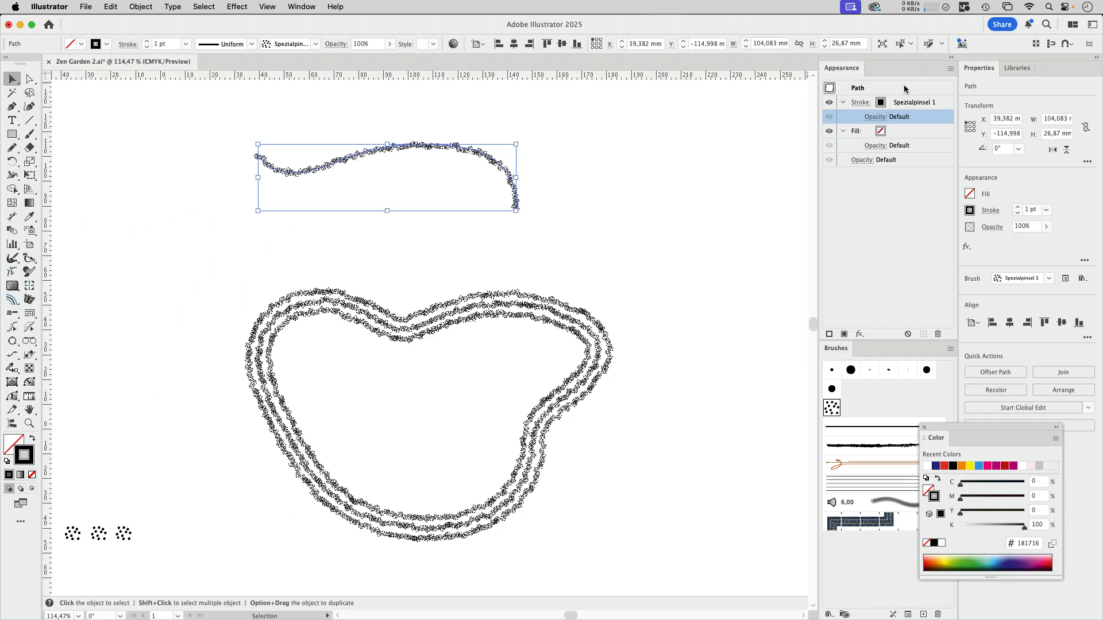
Step: Add a second stroke to the brushed wavy line and give it an Offset Path effect of 4 mm
left_click(939, 105)
left_click(923, 334)
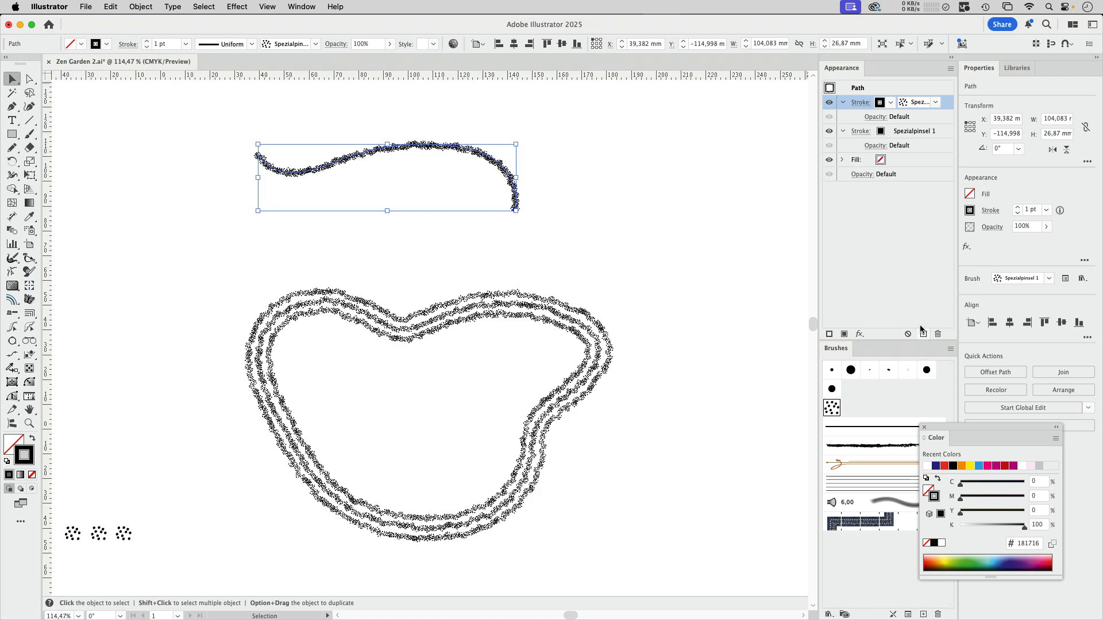
left_click(237, 7)
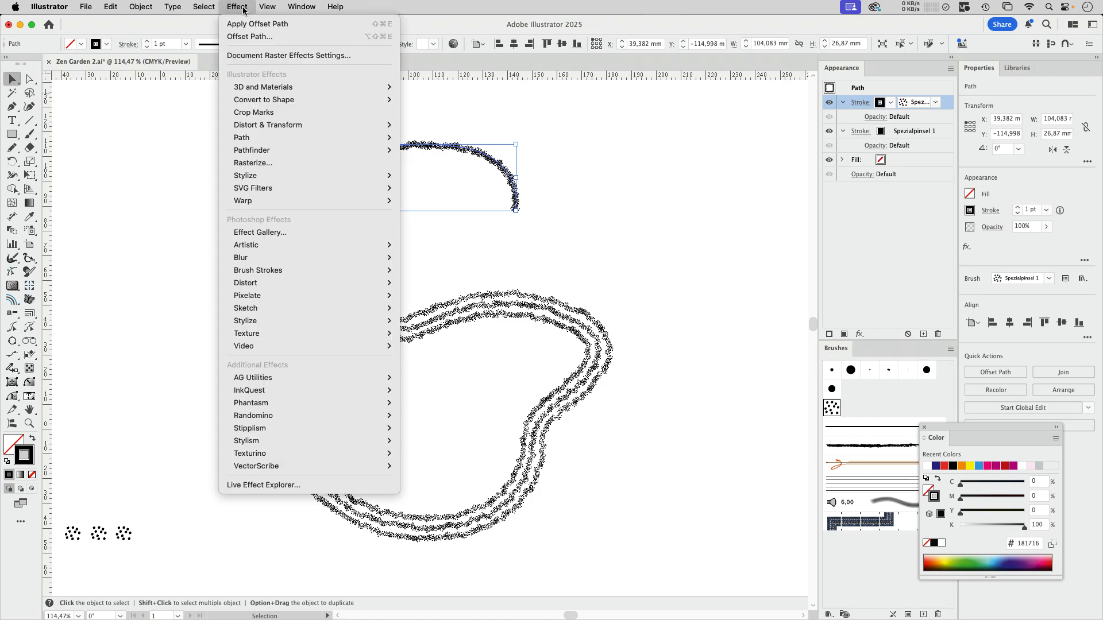
left_click(253, 36)
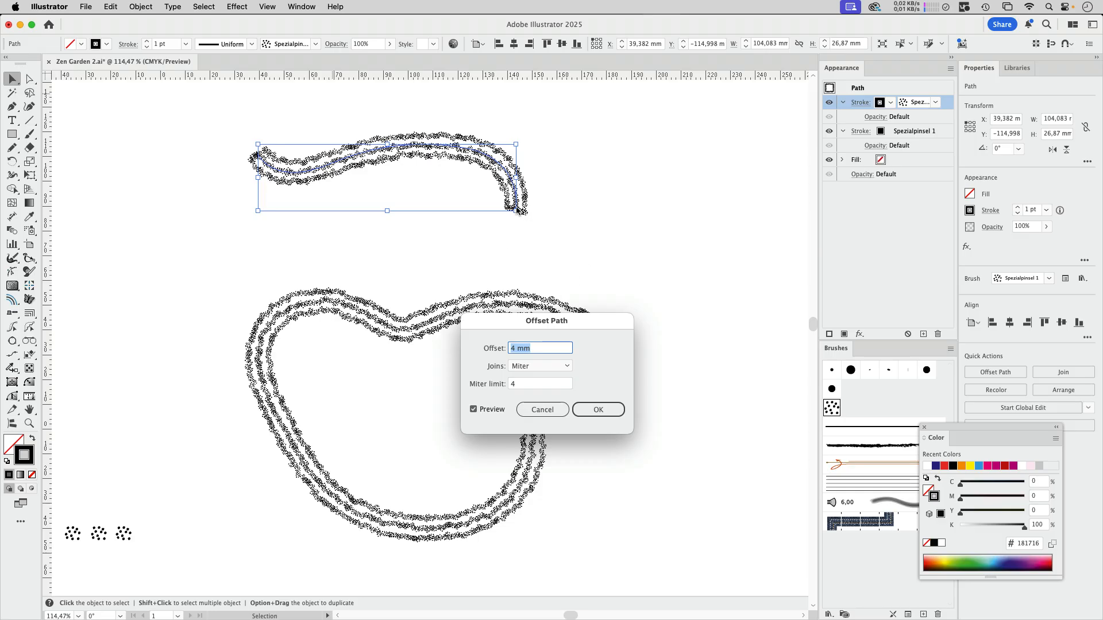
left_click(598, 409)
left_click(491, 203)
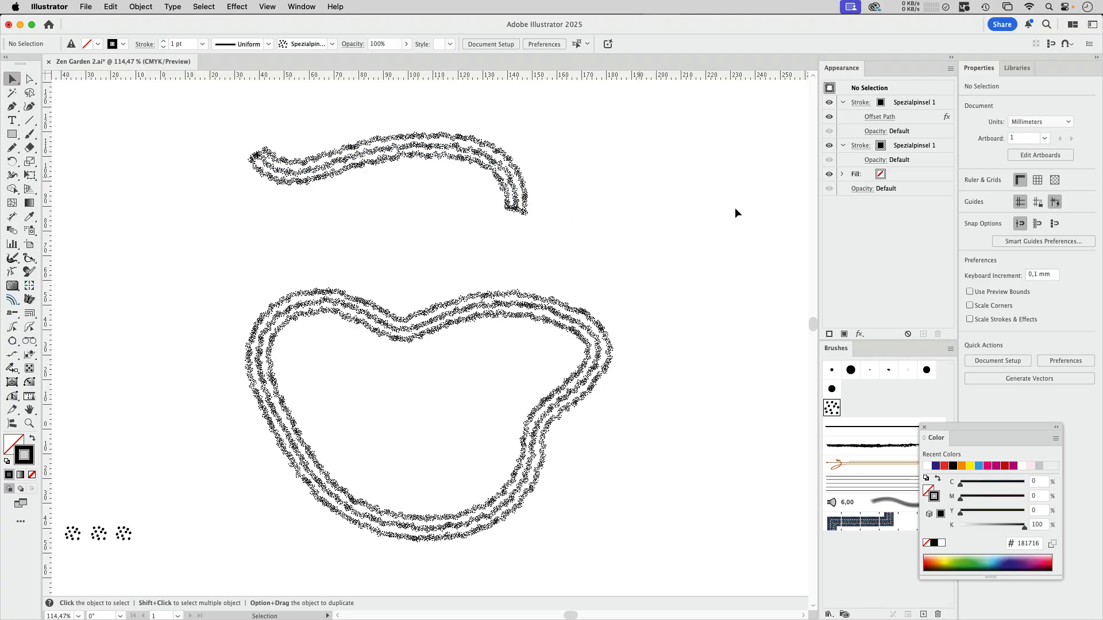
Step: Duplicate the wavy line's offset stroke and set the Offset Path of the copy to 8 mm
left_click(518, 167)
left_click(949, 109)
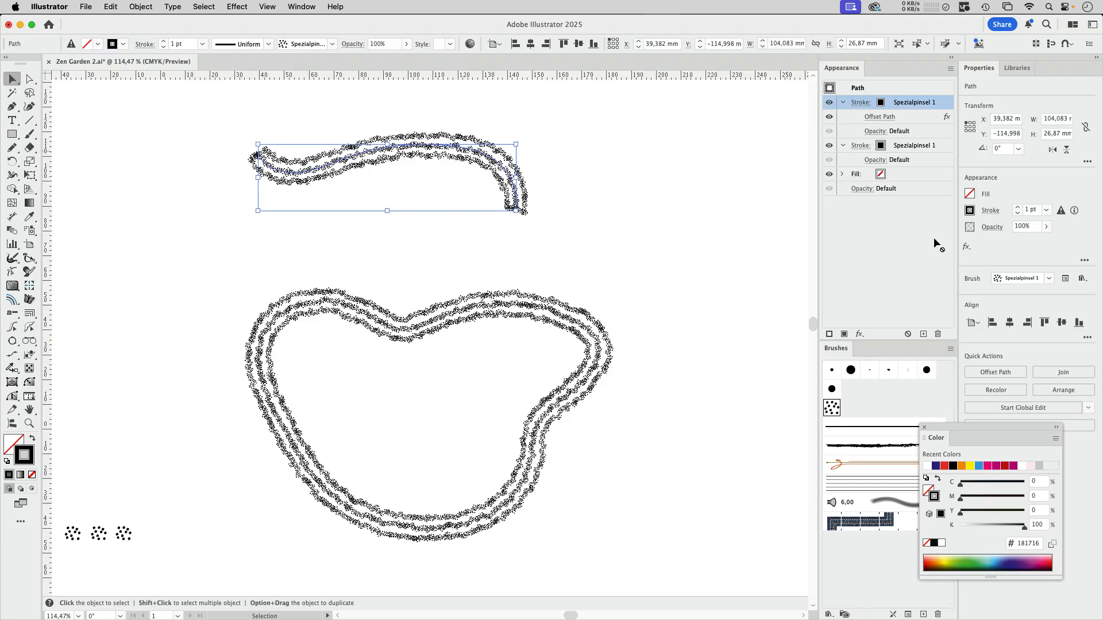
left_click(924, 334)
double_click(880, 117)
type("8")
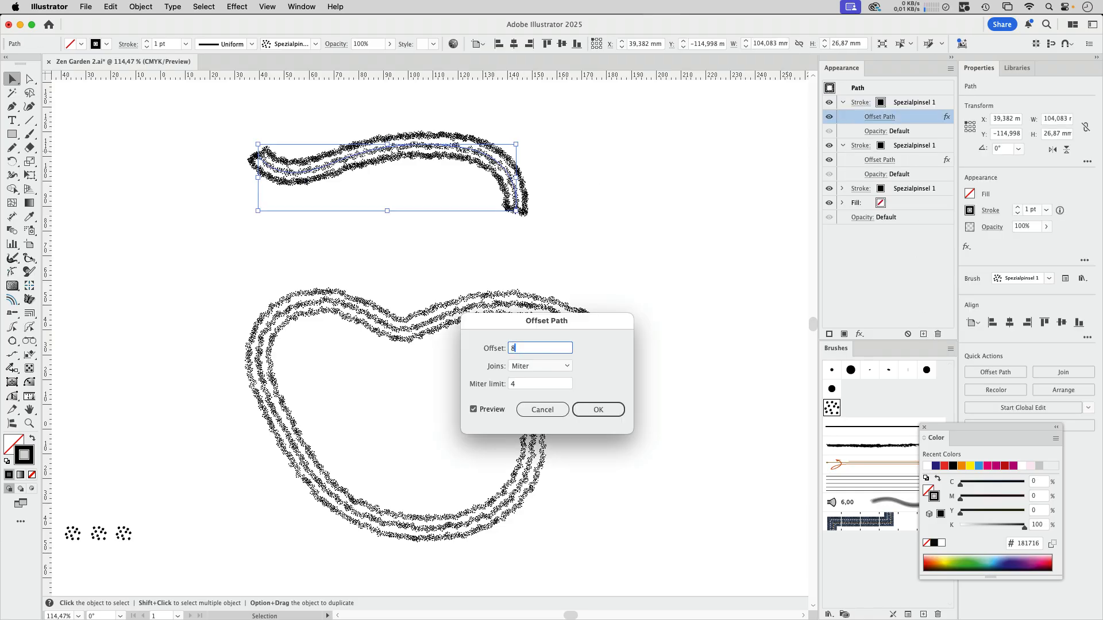
key("Return")
left_click(517, 213)
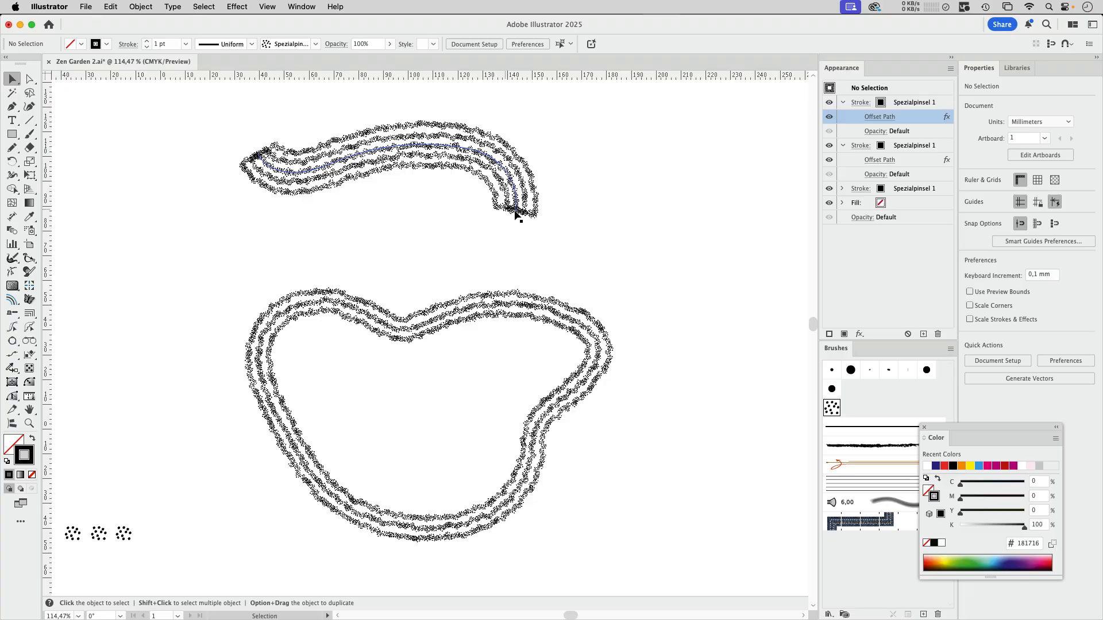
Step: Move the right end anchor point of the sand-coloured wave slightly beyond the artboard's right edge
left_click_drag(607, 232, 440, 270)
left_click_drag(616, 283, 479, 146)
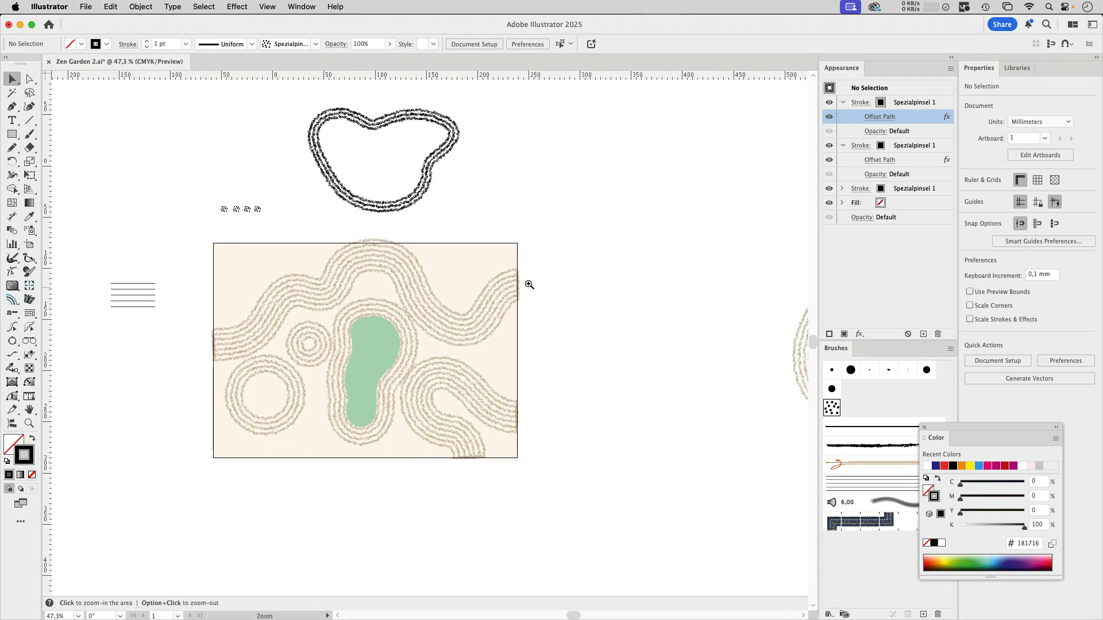
scroll(519, 290, "up", 5)
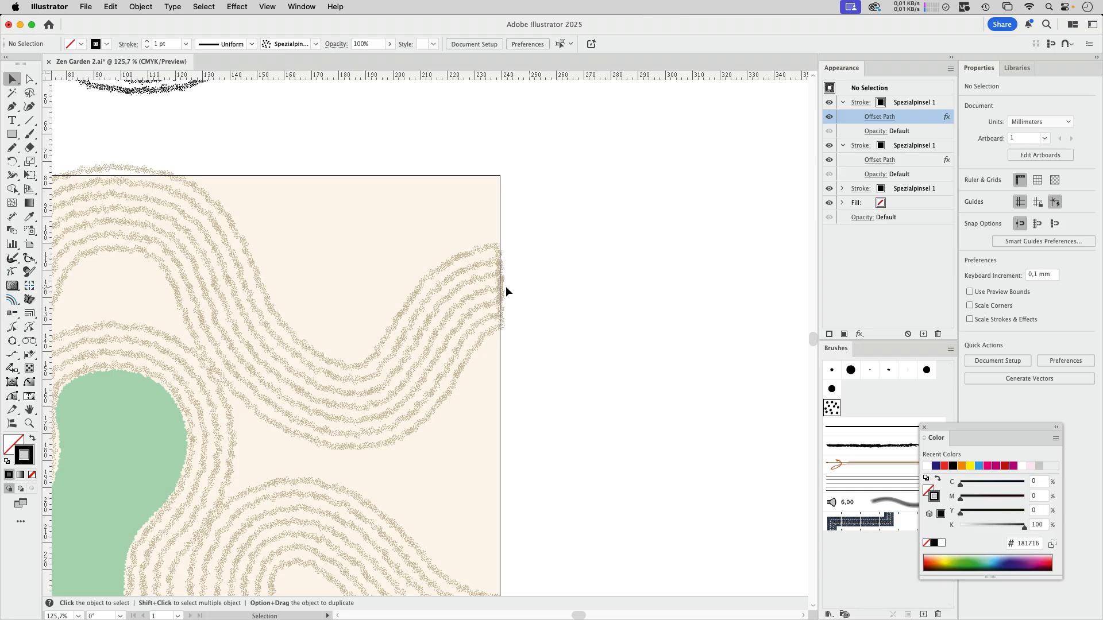
left_click(29, 79)
left_click_drag(501, 287, 512, 291)
left_click(569, 291)
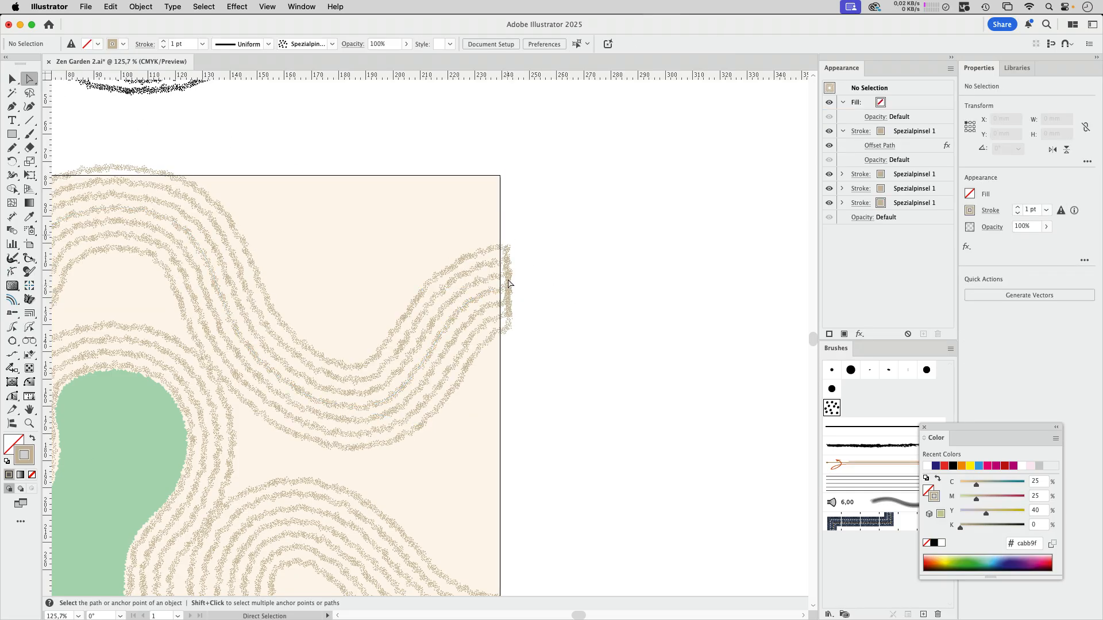
Step: Move the five parallel lines beside the artboard to the empty area right of the closed shape
scroll(572, 294, "left", 10)
scroll(572, 293, "down", 6)
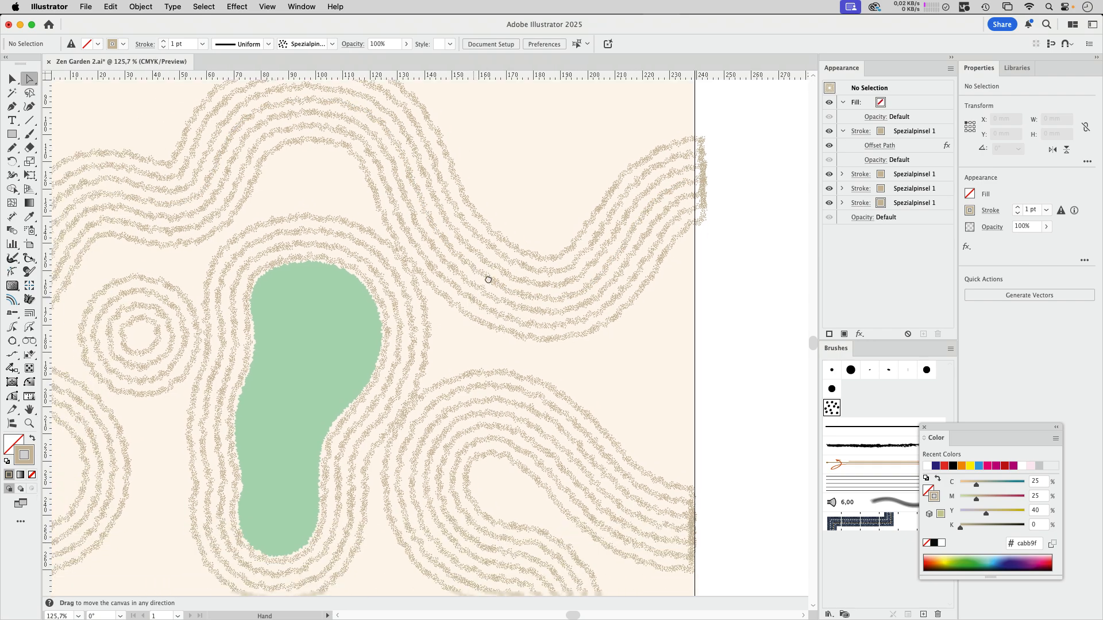
left_click(434, 319, "alt+super")
left_click_drag(501, 277, 450, 348)
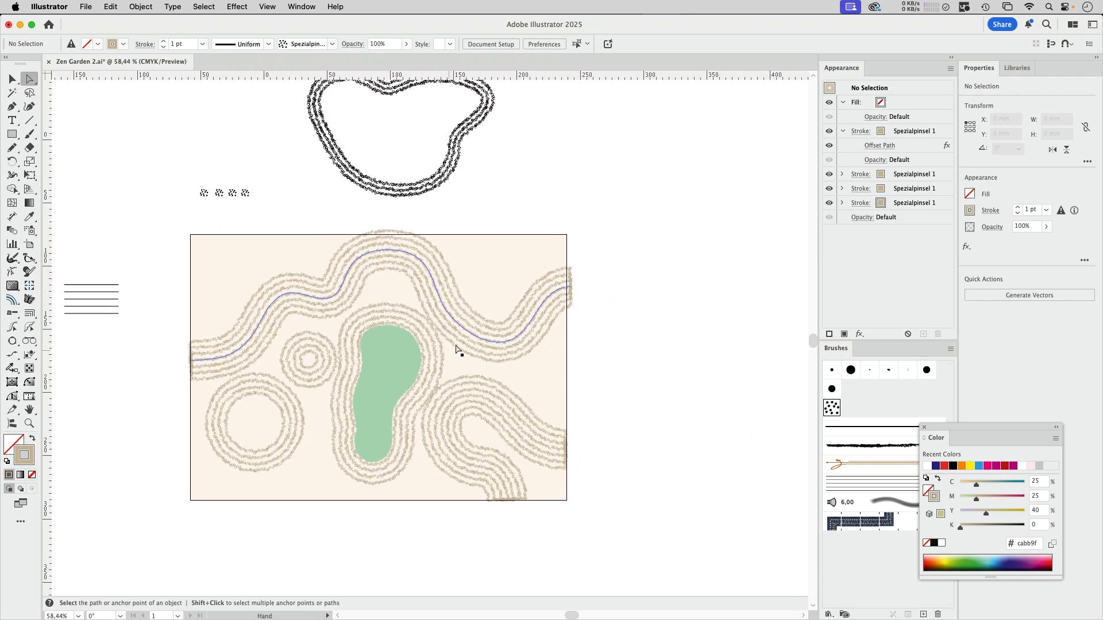
key("v")
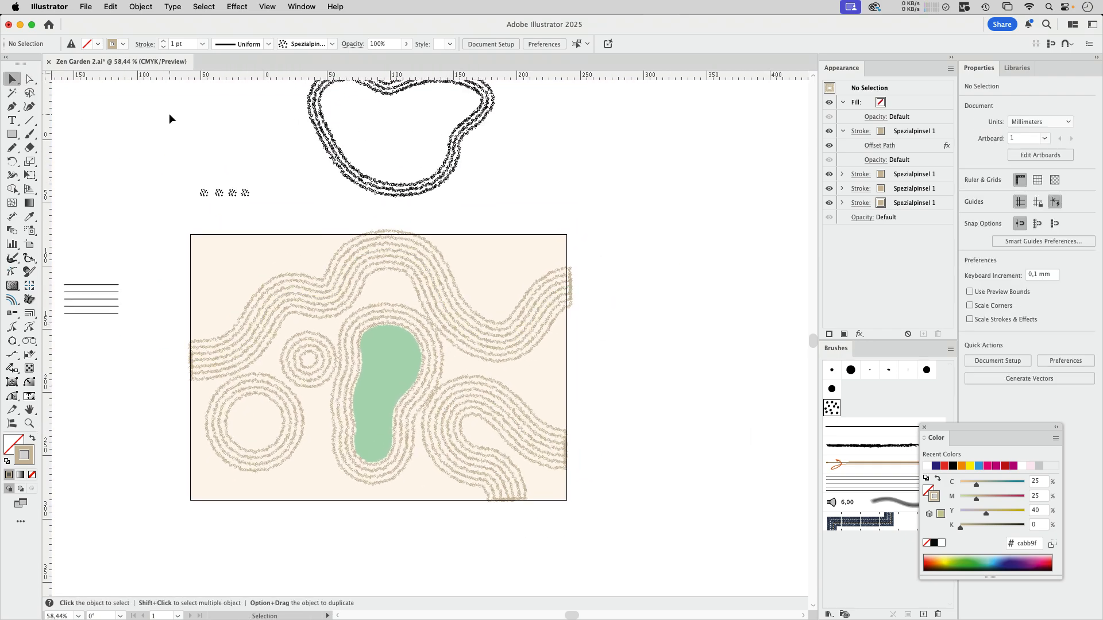
left_click_drag(641, 293, 604, 306)
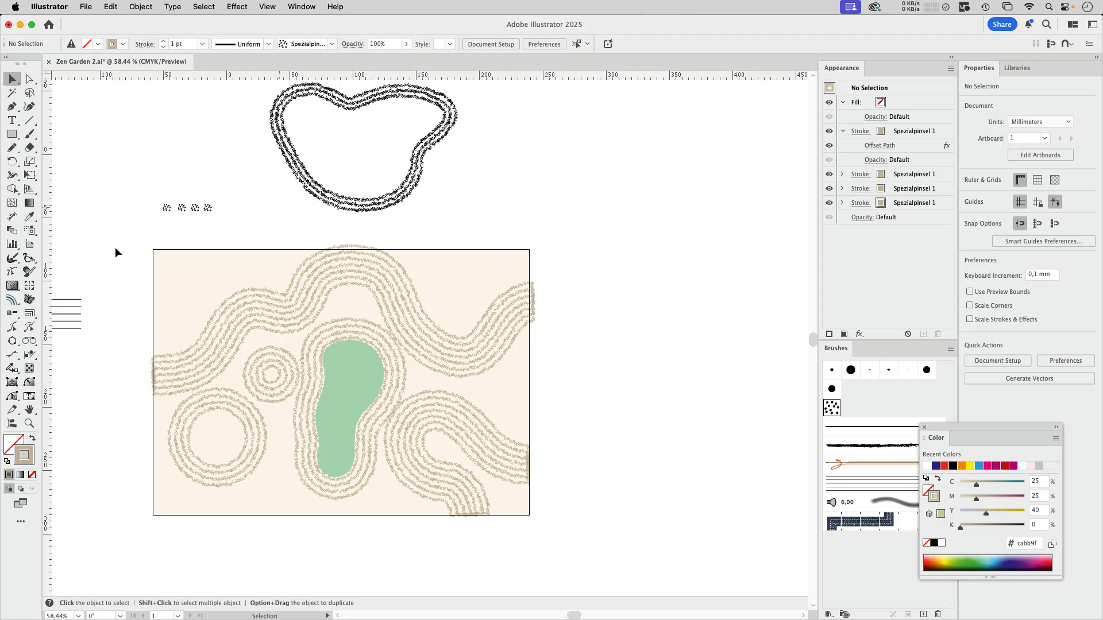
left_click_drag(98, 280, 636, 172)
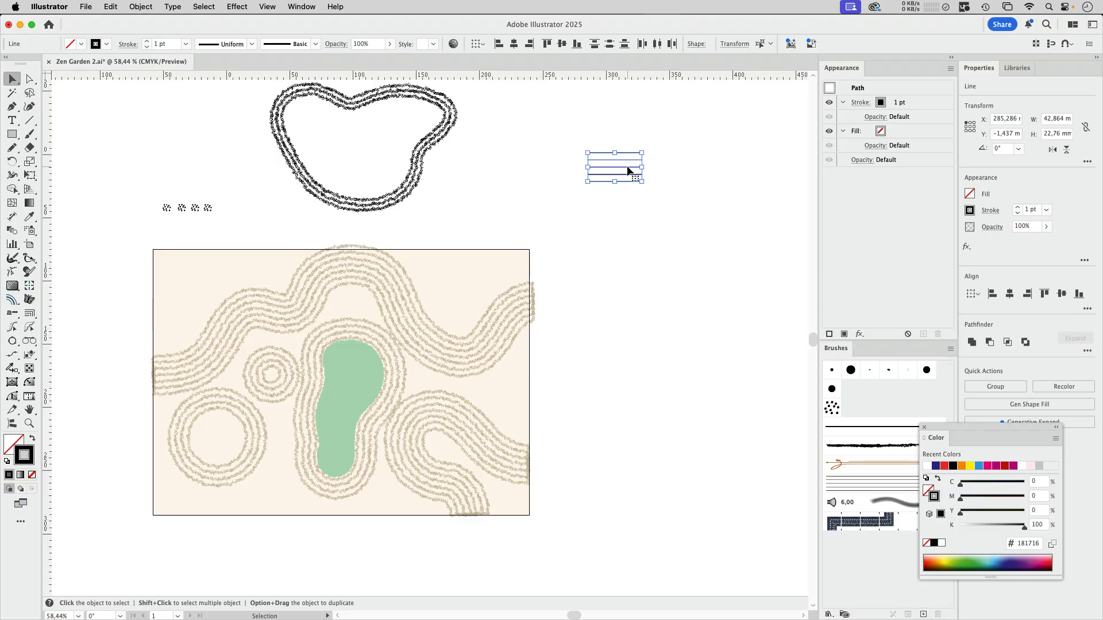
left_click(663, 170)
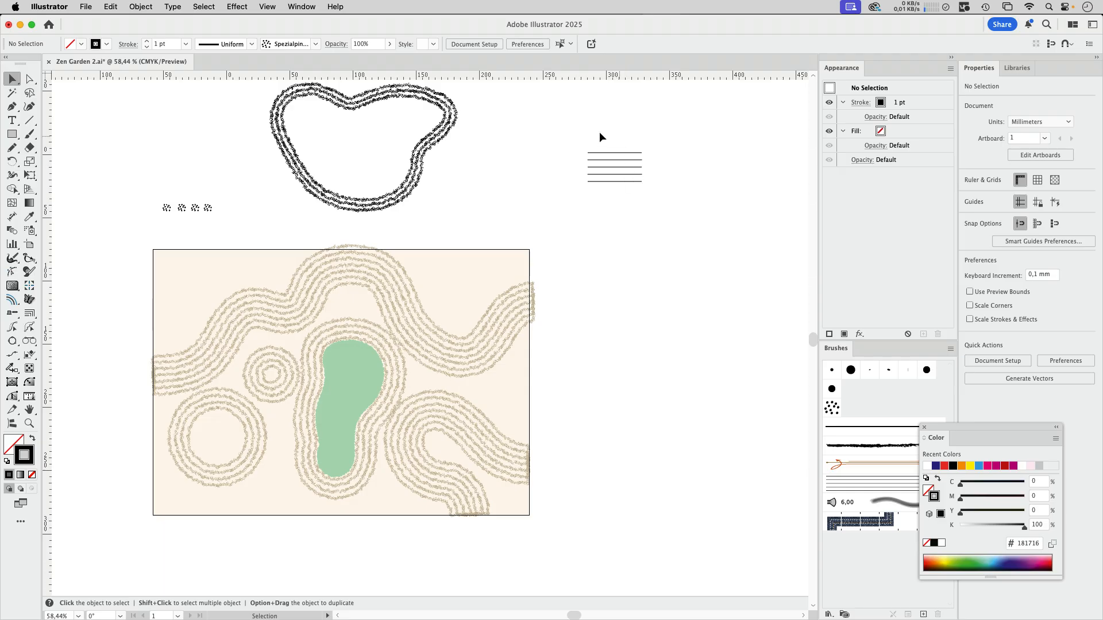
left_click(631, 174)
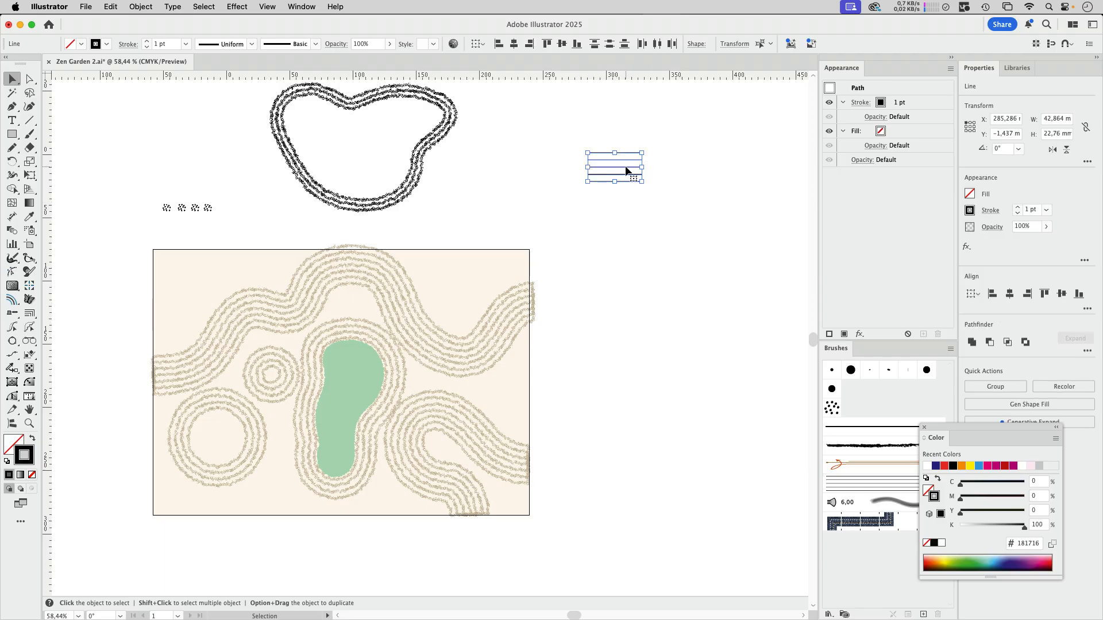
left_click_drag(623, 181, 894, 403)
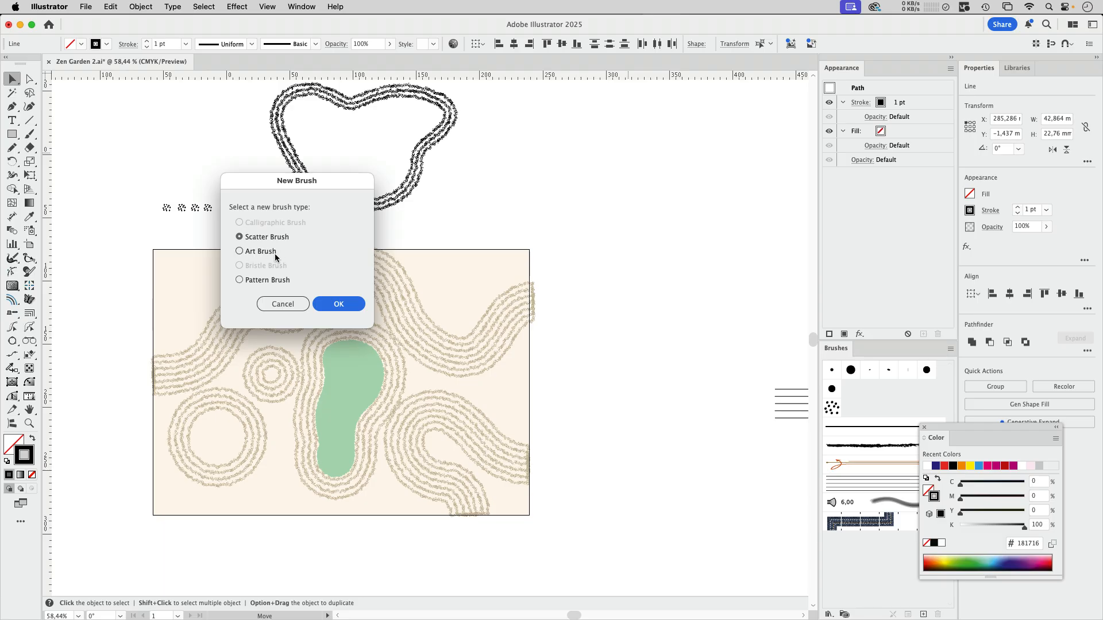
left_click(246, 253)
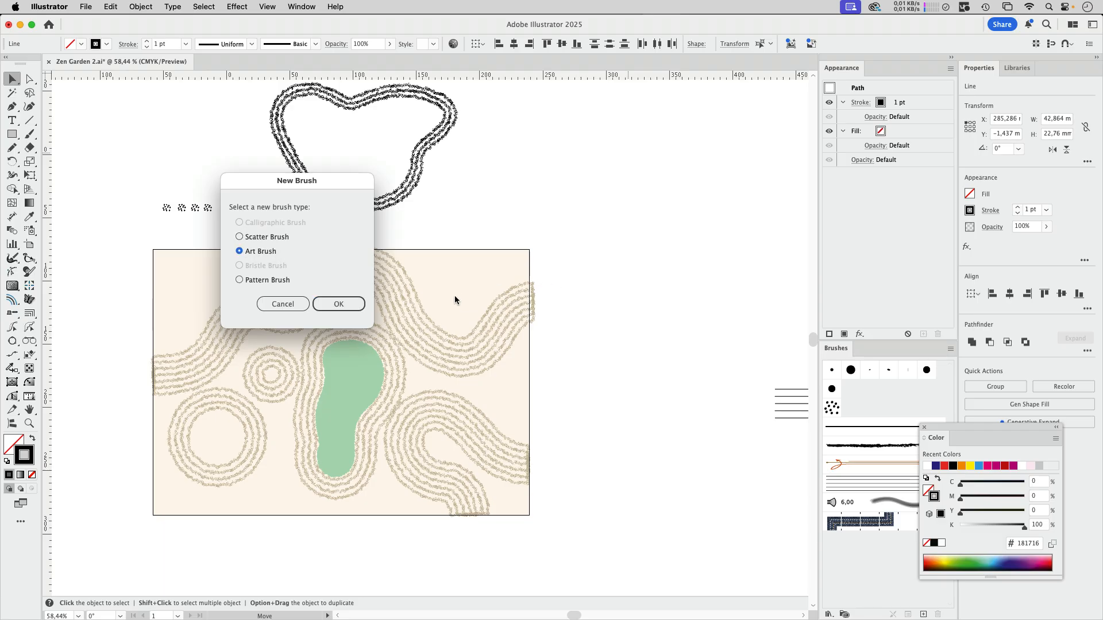
left_click(283, 305)
left_click(761, 483)
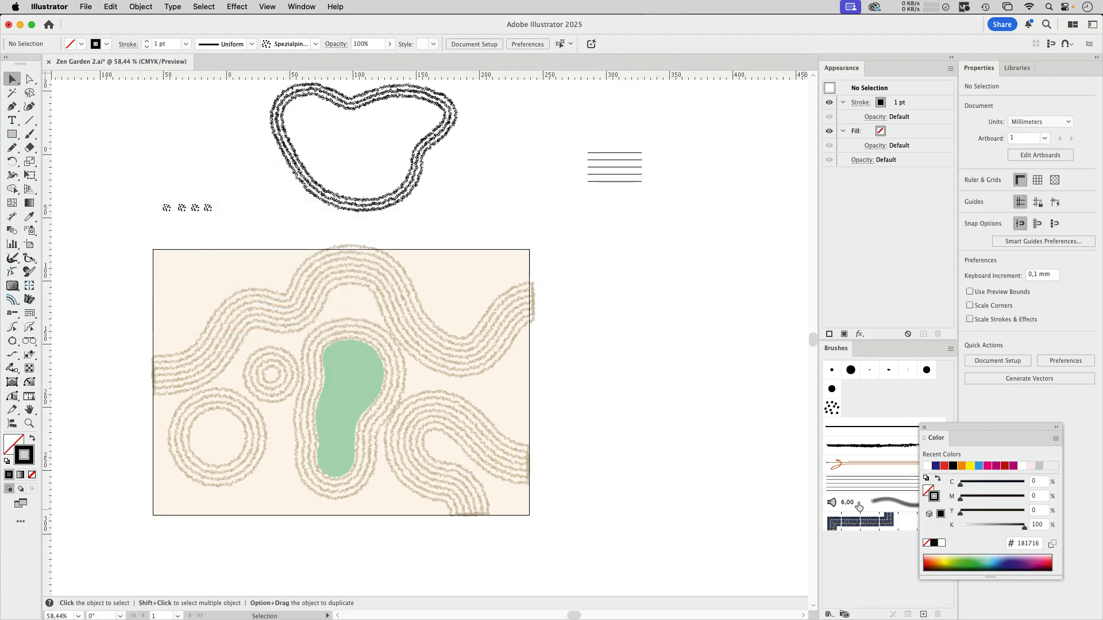
Step: Check the options of art brush Bildpinsel 1 and paint a vertical S-shaped wave about 89 by 356 mm right of the five lines
double_click(878, 487)
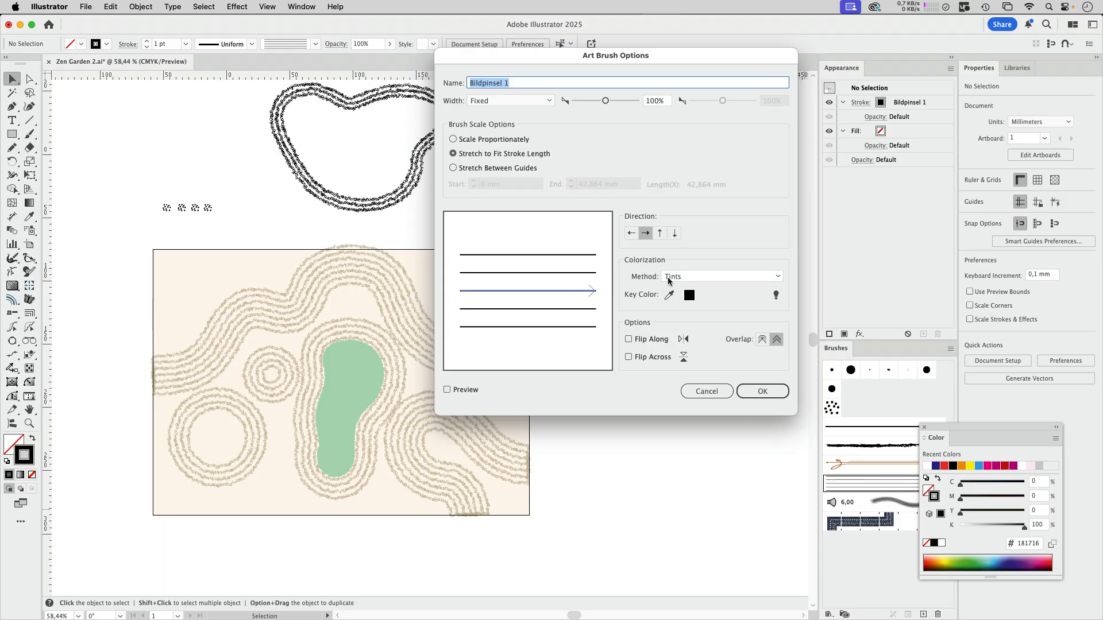
key("Return")
scroll(540, 338, "right", 5)
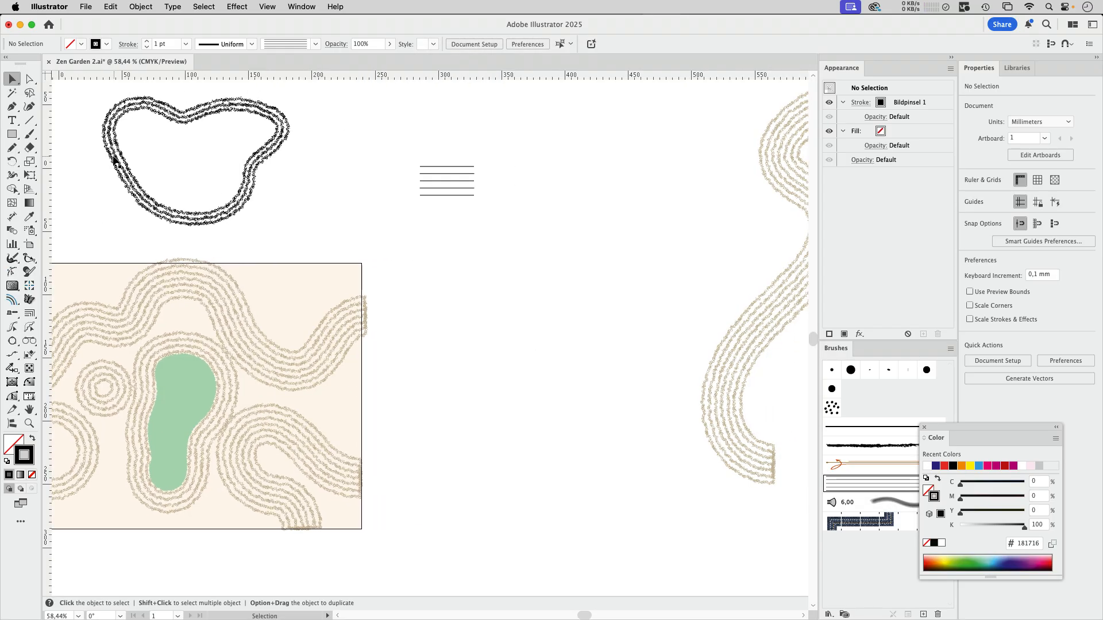
left_click(30, 135)
left_click_drag(595, 106, 538, 566)
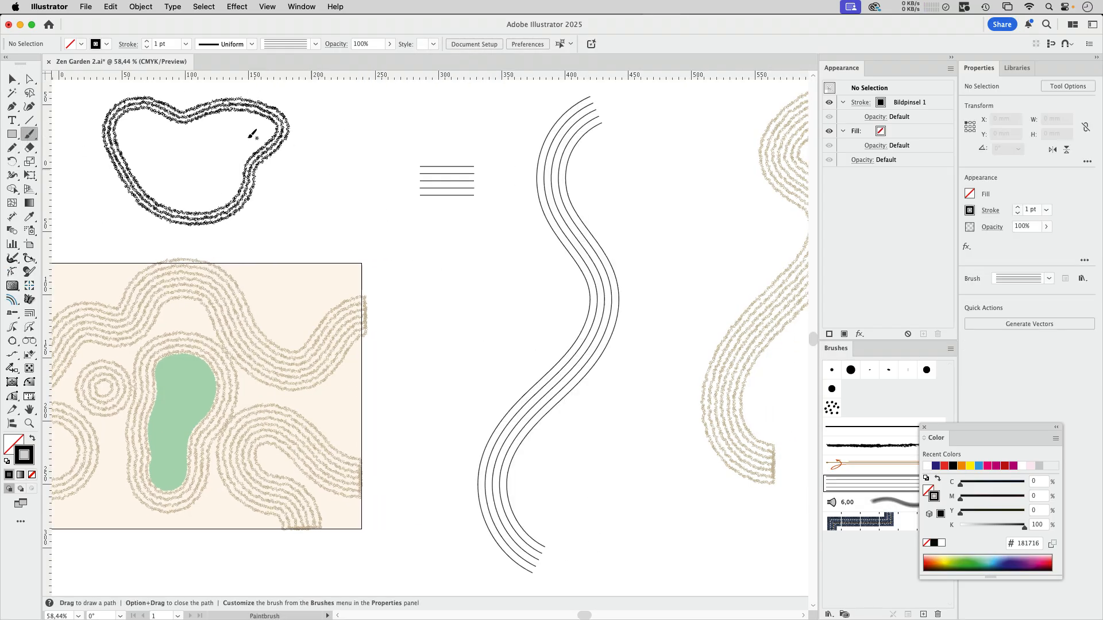
Step: Try applying the scatter brush Spezialpinsel 1 directly to the painted wave path, and undo it
left_click(12, 79)
left_click(581, 221)
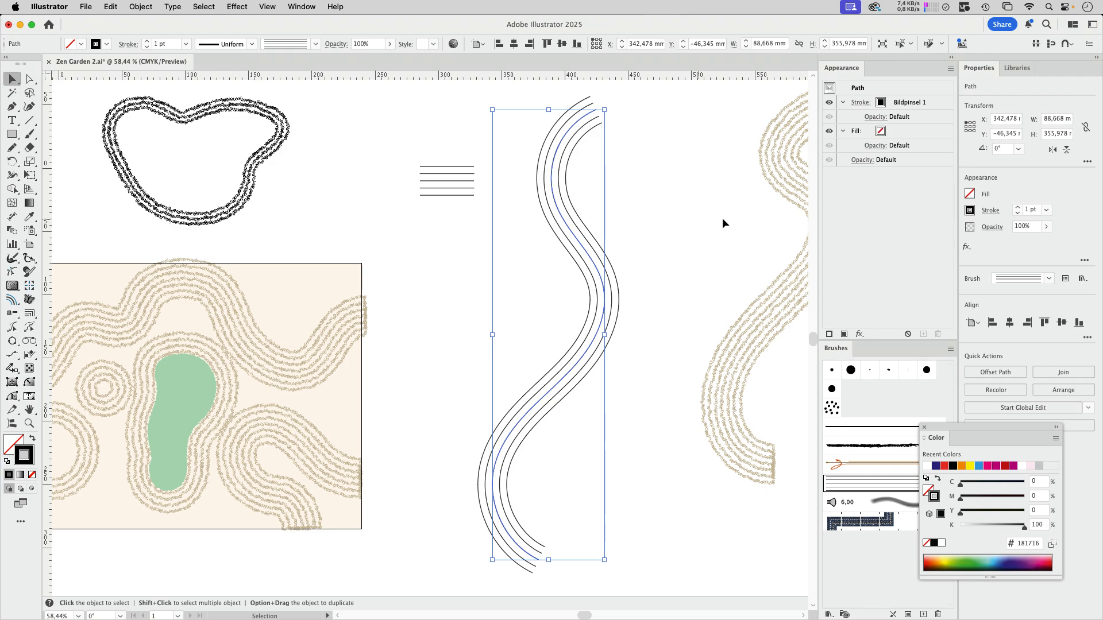
left_click(831, 407)
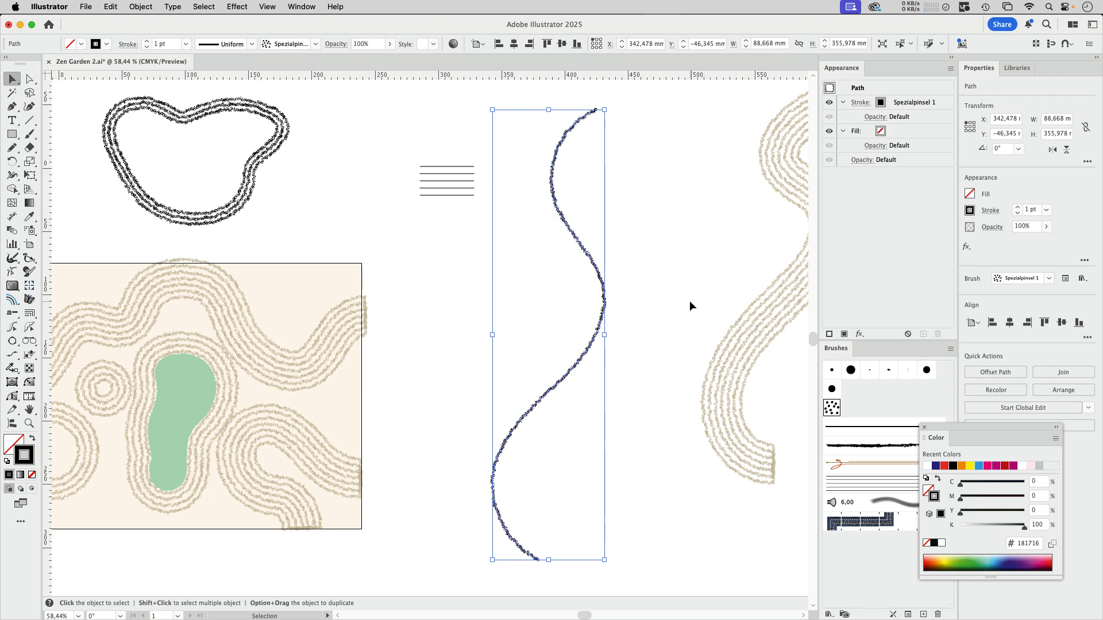
key("super+z")
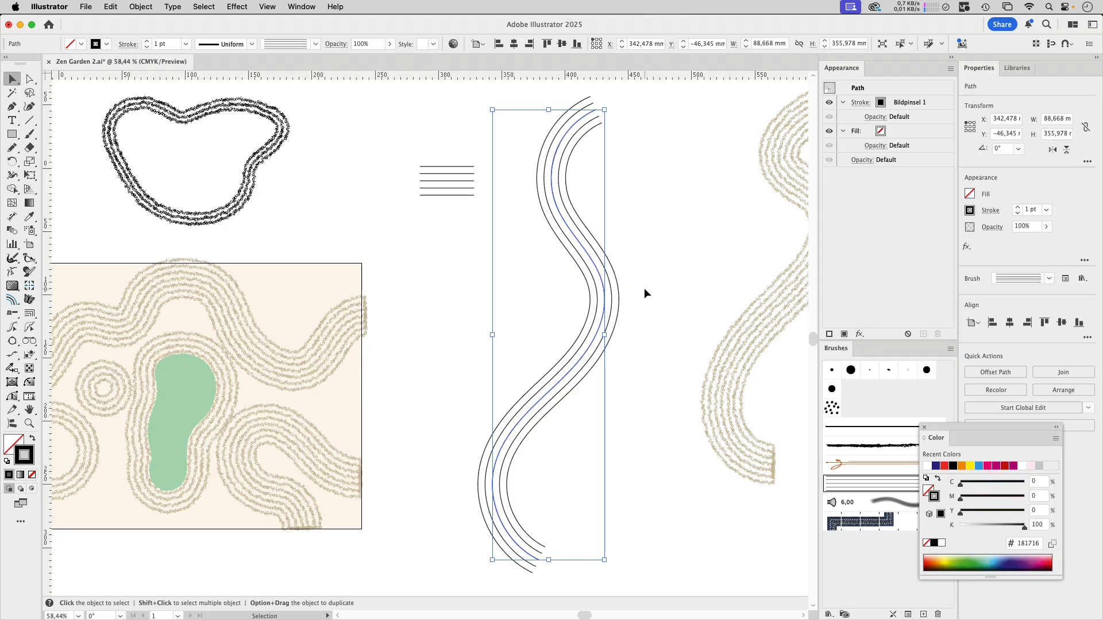
Step: Group the painted wave path, add a new stroke to the group and apply the scatter brush Spezialpinsel 1 to it
left_click(142, 7)
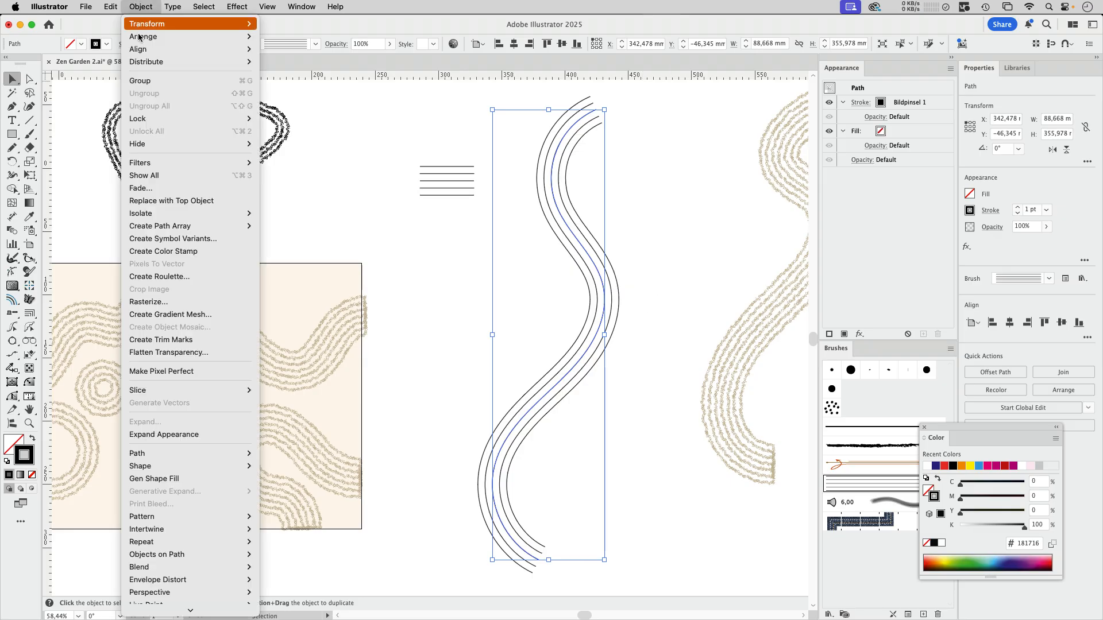
left_click(144, 81)
left_click(829, 335)
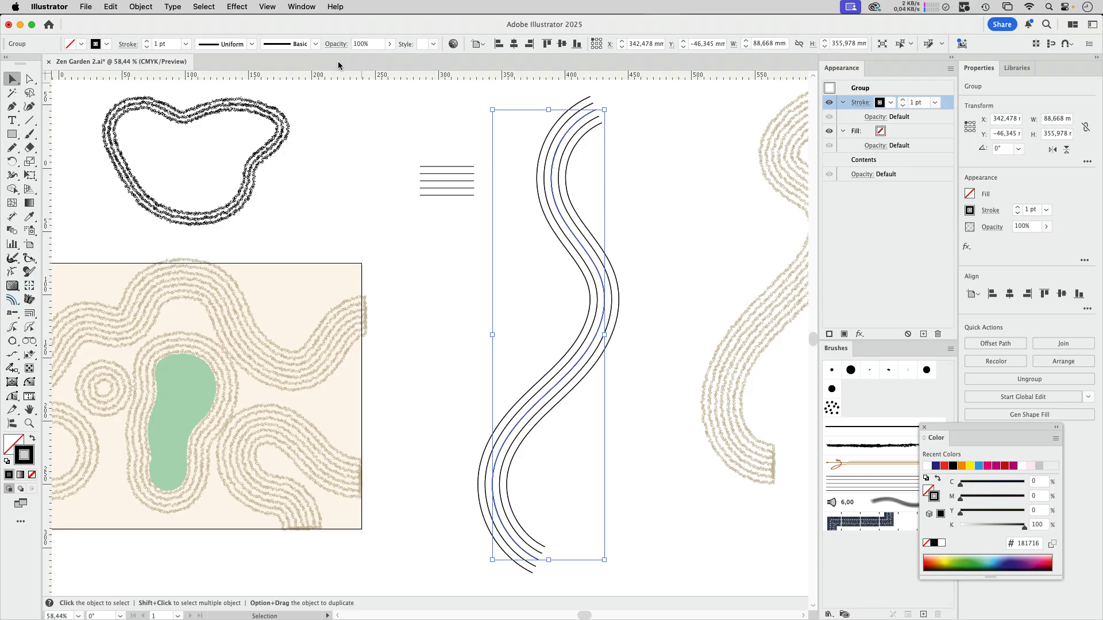
left_click(316, 44)
scroll(293, 95, "up", 5)
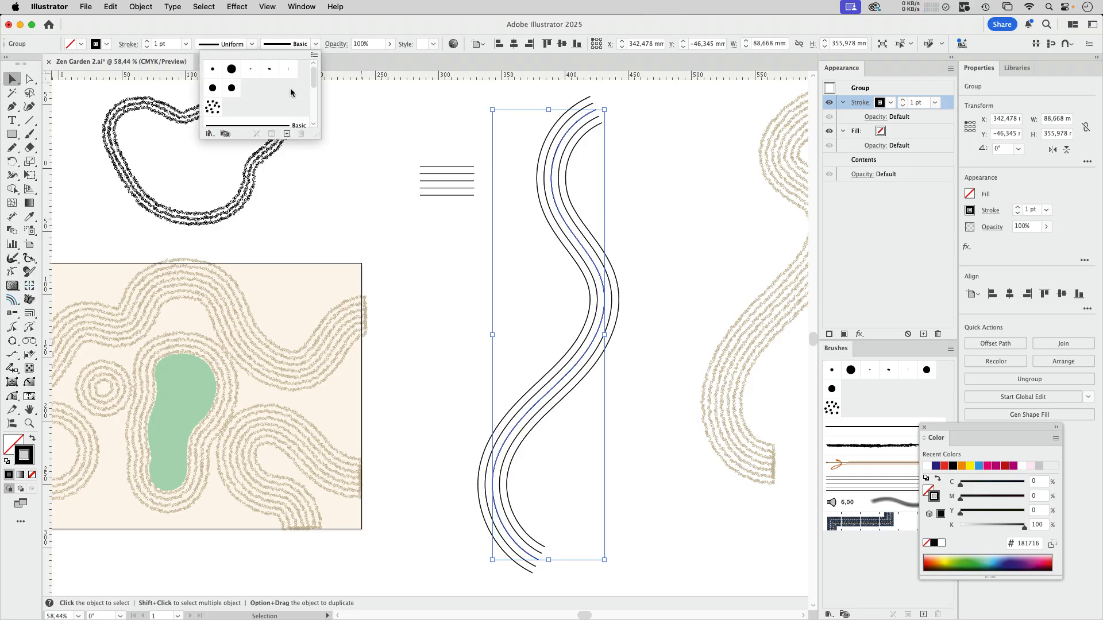
left_click(212, 108)
left_click(716, 205)
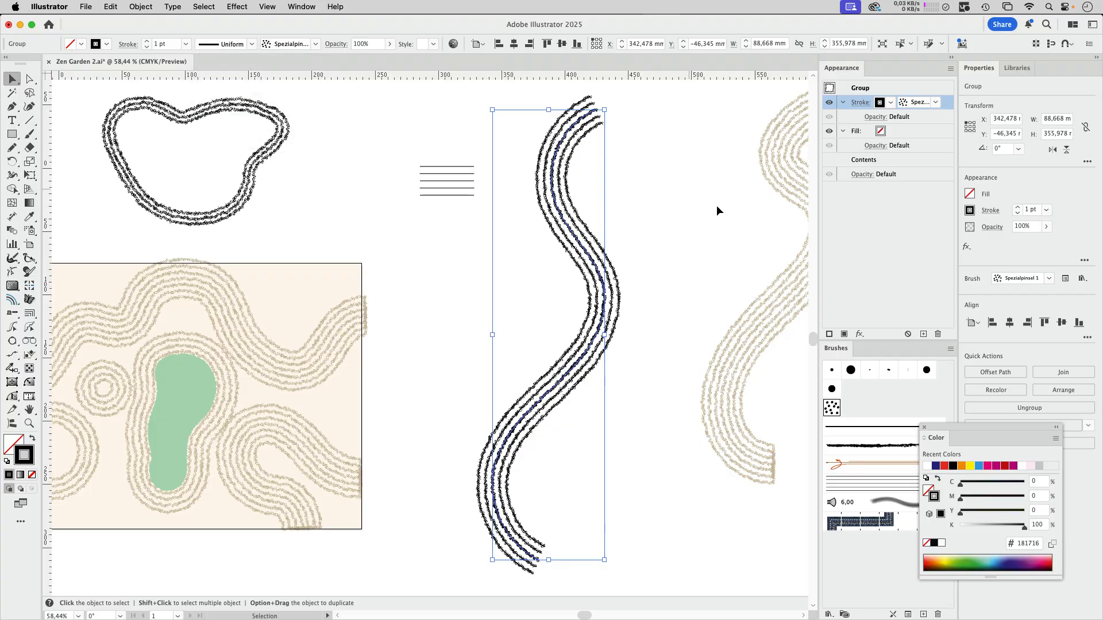
Step: Recolour the Bildpinsel 1 stroke of the path inside the wave group to white
left_click_drag(565, 138, 632, 230)
mouse_move(632, 253)
left_mouse_down()
mouse_move(563, 343)
mouse_move(506, 468)
left_mouse_up()
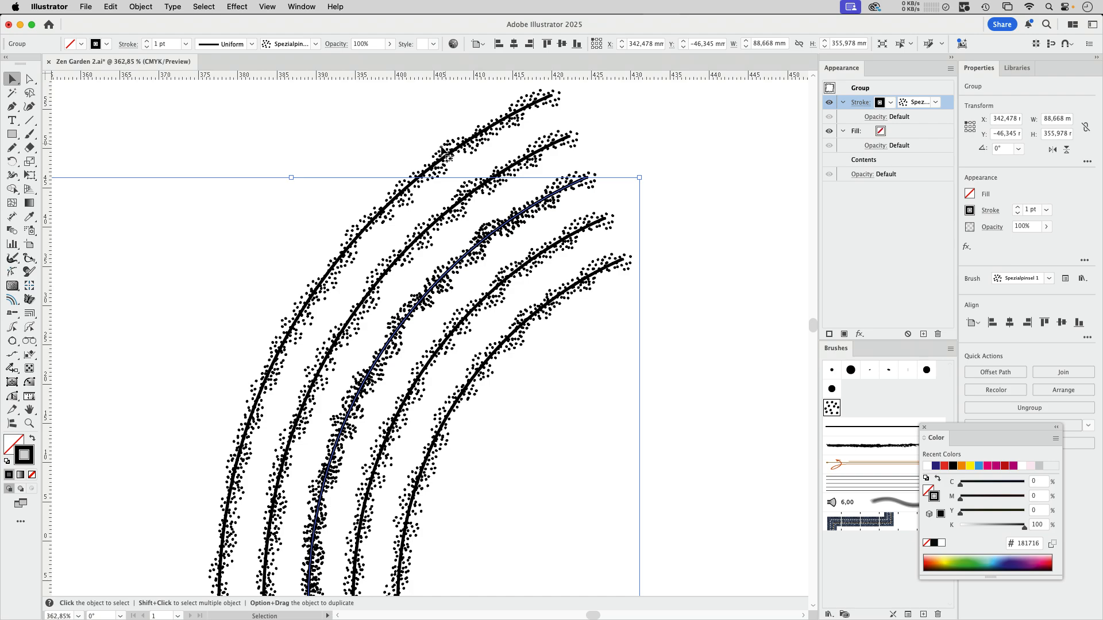
left_click(662, 244)
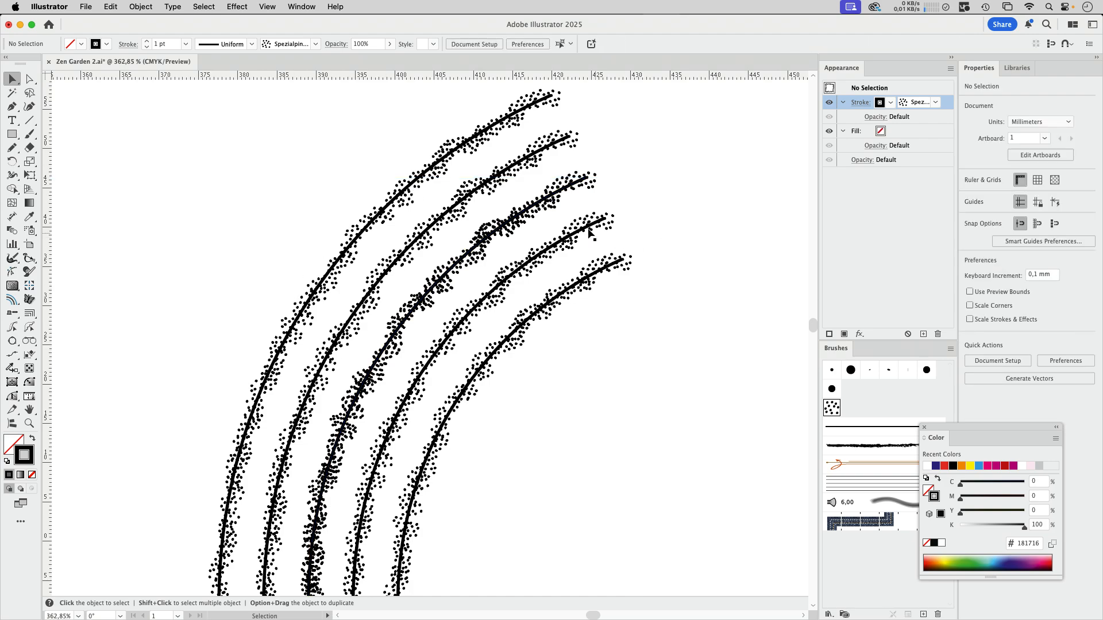
left_click(592, 233)
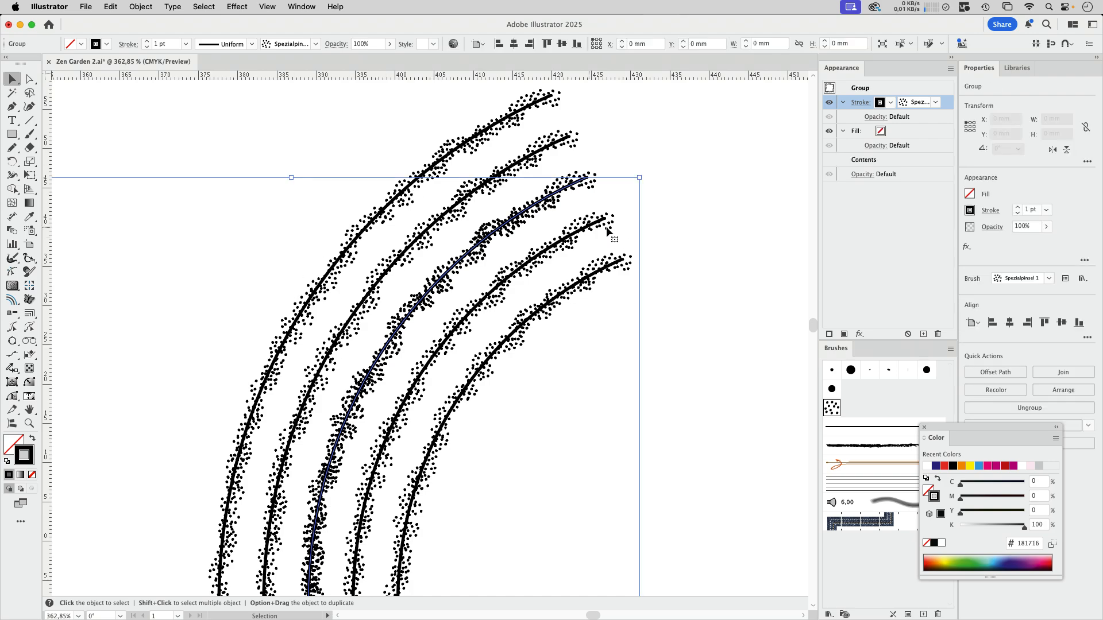
double_click(894, 162)
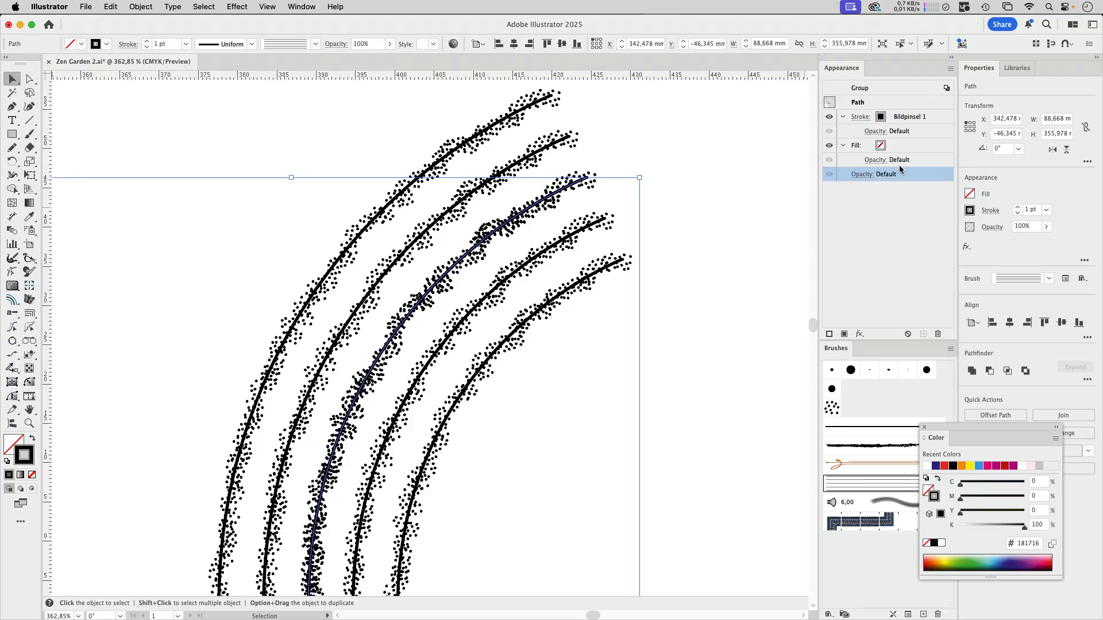
left_click(881, 121)
left_click(890, 118)
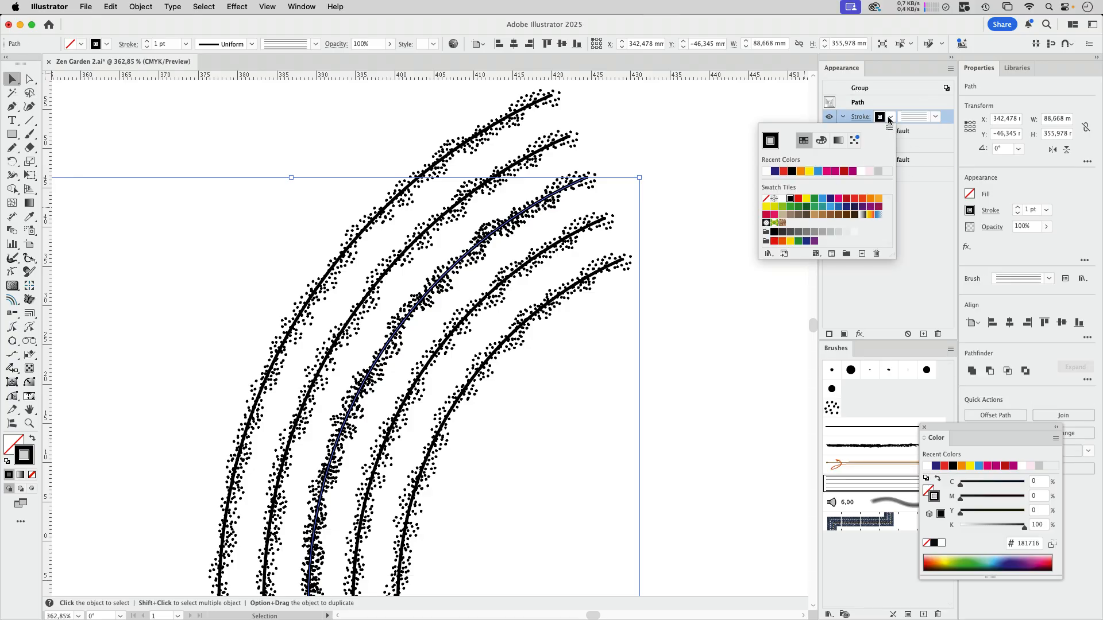
left_click(782, 199)
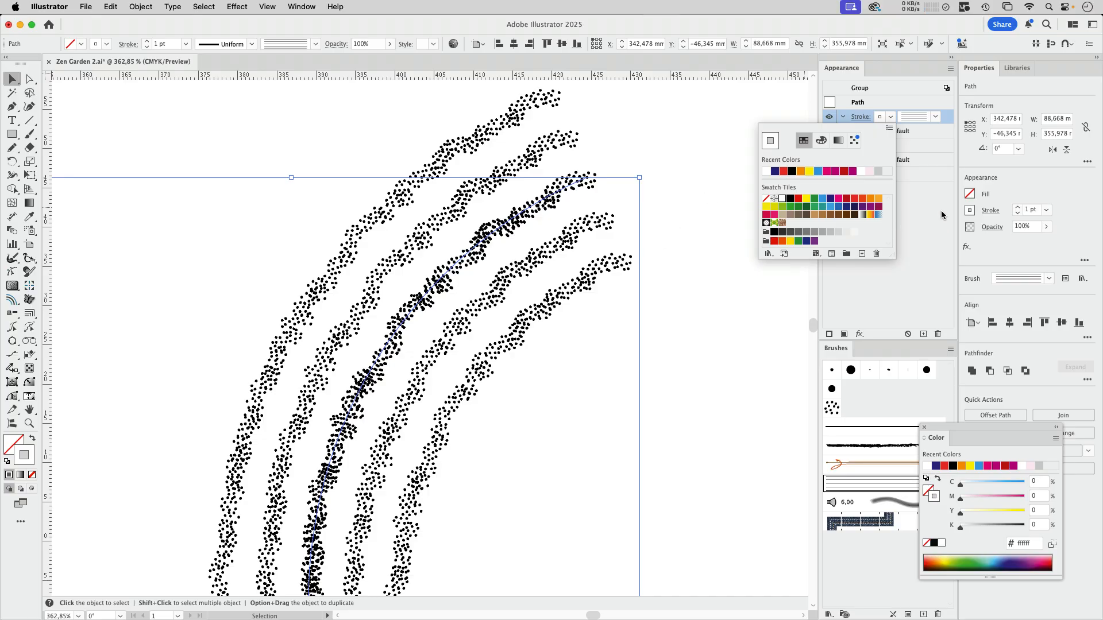
Step: Set the blending mode of the path's white Bildpinsel 1 stroke to Multiply
left_click(915, 179)
left_click(873, 131)
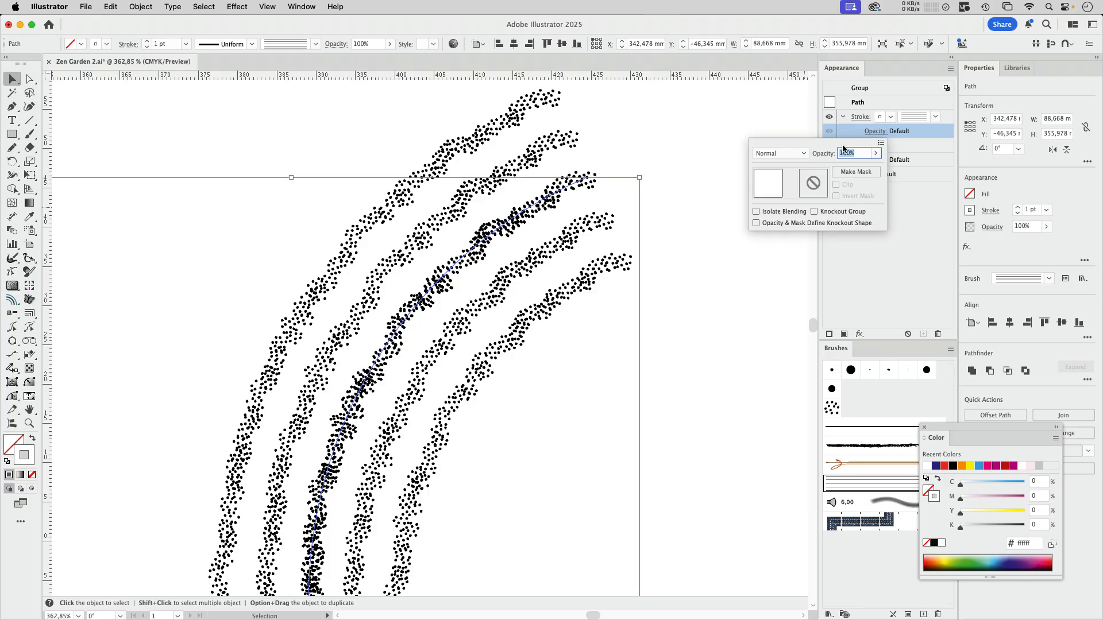
left_click(790, 154)
left_click(778, 193)
left_click(931, 221)
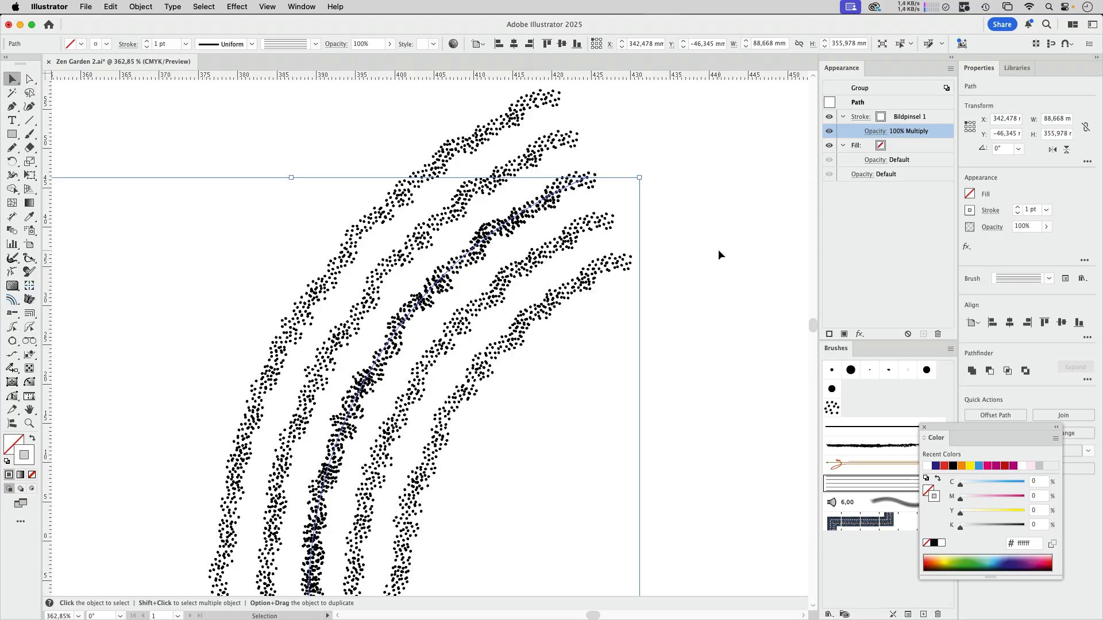
Step: Examine the dotted lines of the black wave up close and compare them with the beige wave
left_click(695, 264)
left_click_drag(663, 221, 568, 253)
left_click_drag(698, 302, 583, 301)
left_click_drag(483, 196, 689, 245)
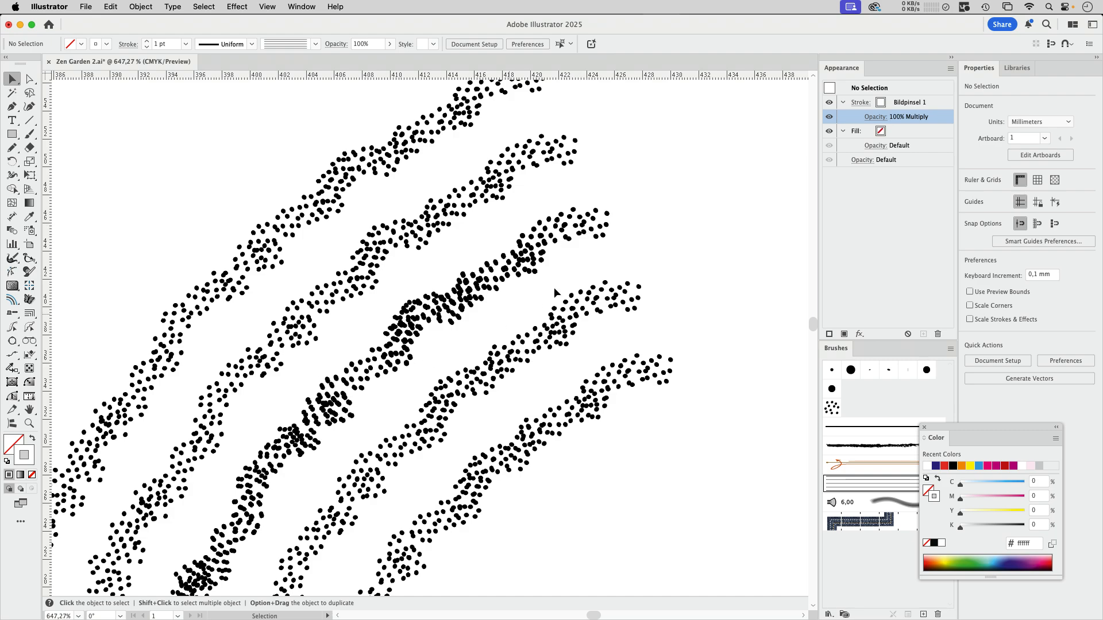
left_click_drag(554, 289, 456, 274)
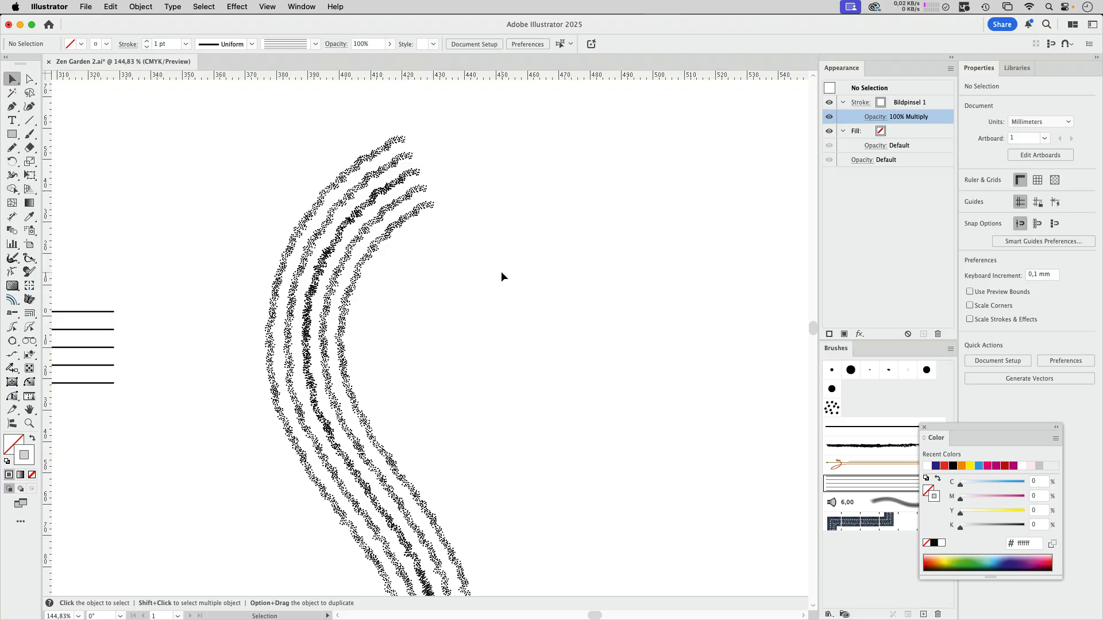
scroll(401, 303, "down", 3)
left_click(389, 163)
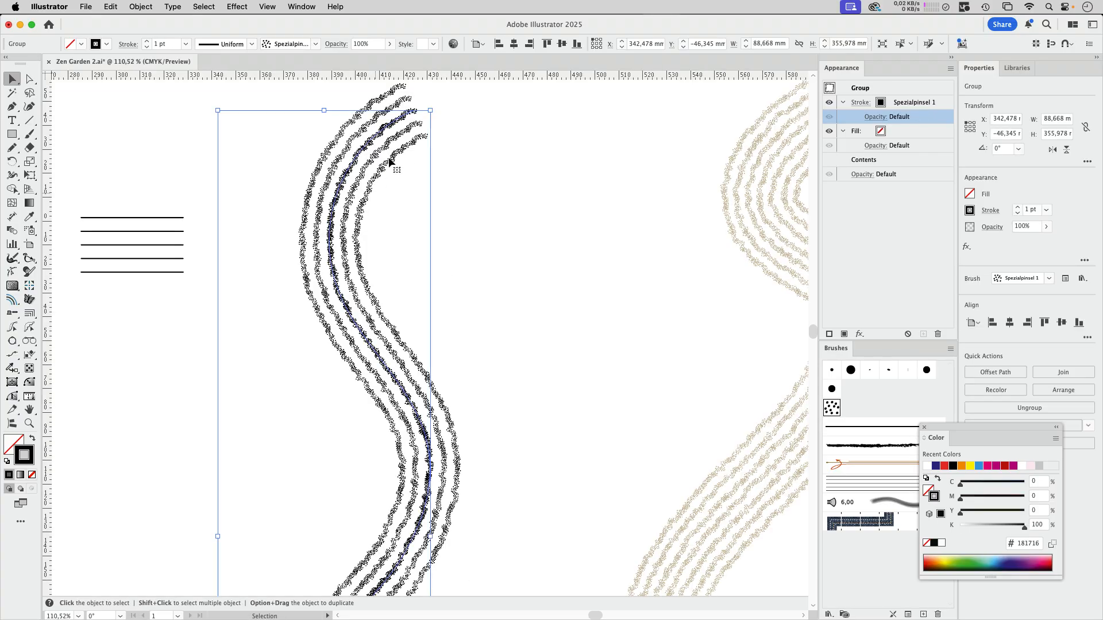
left_click(477, 296)
scroll(518, 273, "up", 2)
scroll(518, 274, "right", 3)
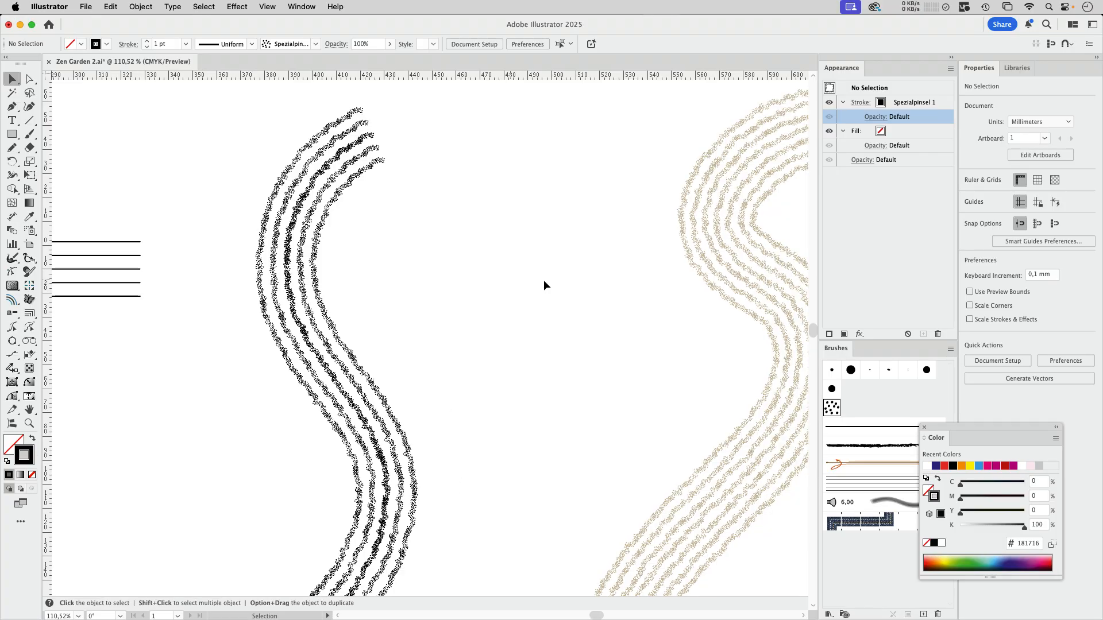
Step: Duplicate the black wave to its right and reduce the copy to an ungrouped path with a red Basic stroke in Normal mode
key("space")
mouse_move(290, 228)
left_mouse_down()
mouse_move(364, 199)
mouse_move(356, 188)
mouse_move(436, 189)
left_mouse_up()
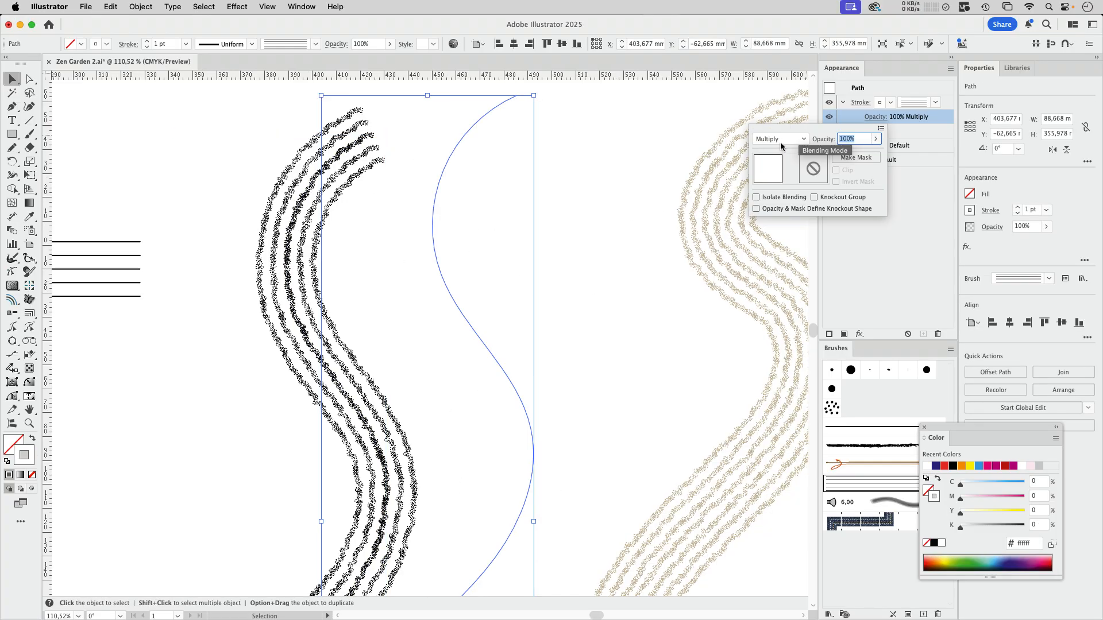
left_click(780, 141)
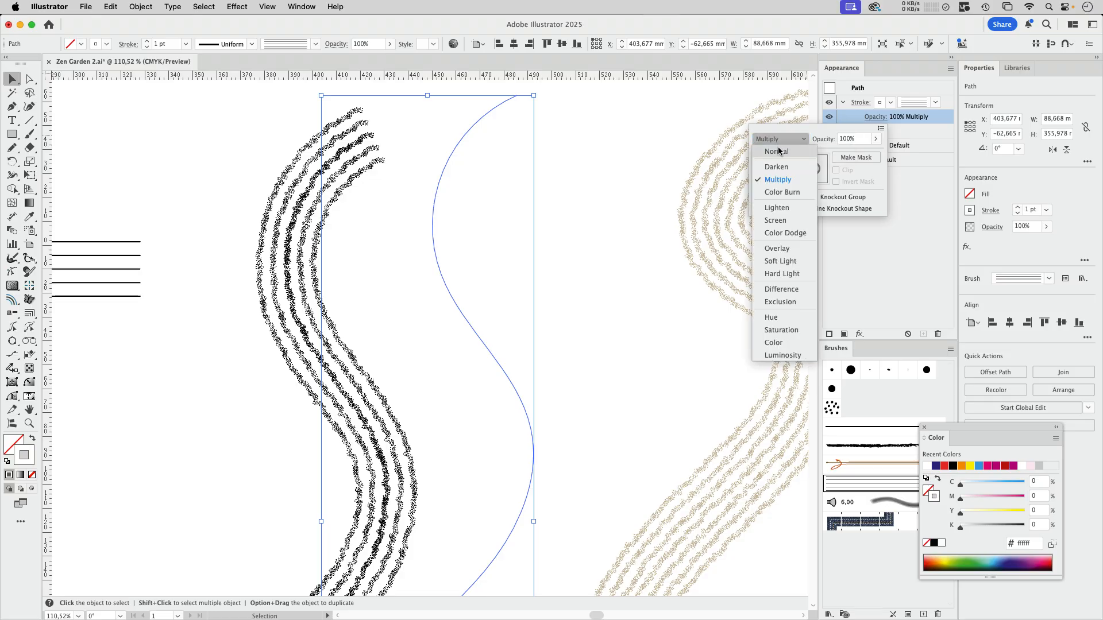
left_click(780, 151)
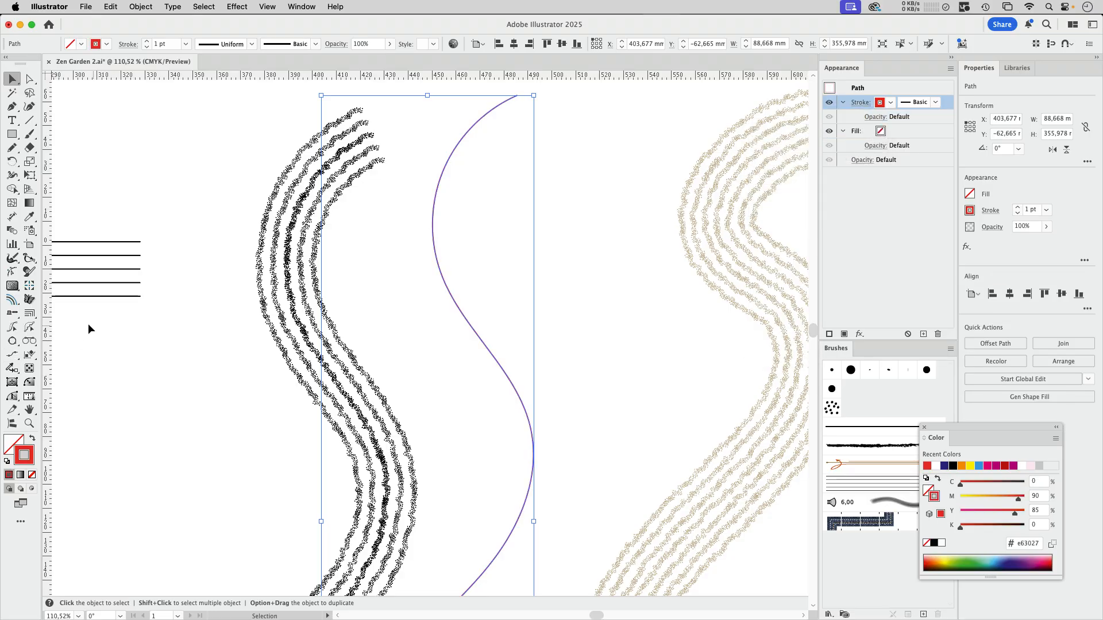
Step: Offset the red path to its right with the AG Offset Tool, using 6 steps, a total distance of -33.873 mm and a retained stroke
left_click_drag(33, 316, 52, 314)
left_click(29, 316)
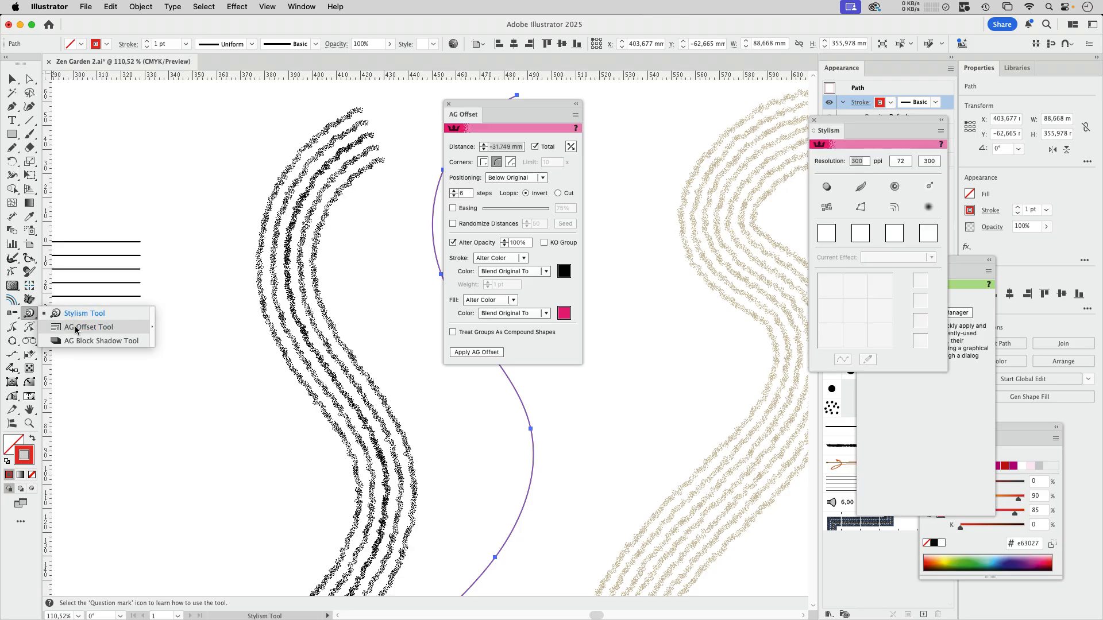
left_click(76, 329)
left_click_drag(525, 110, 703, 107)
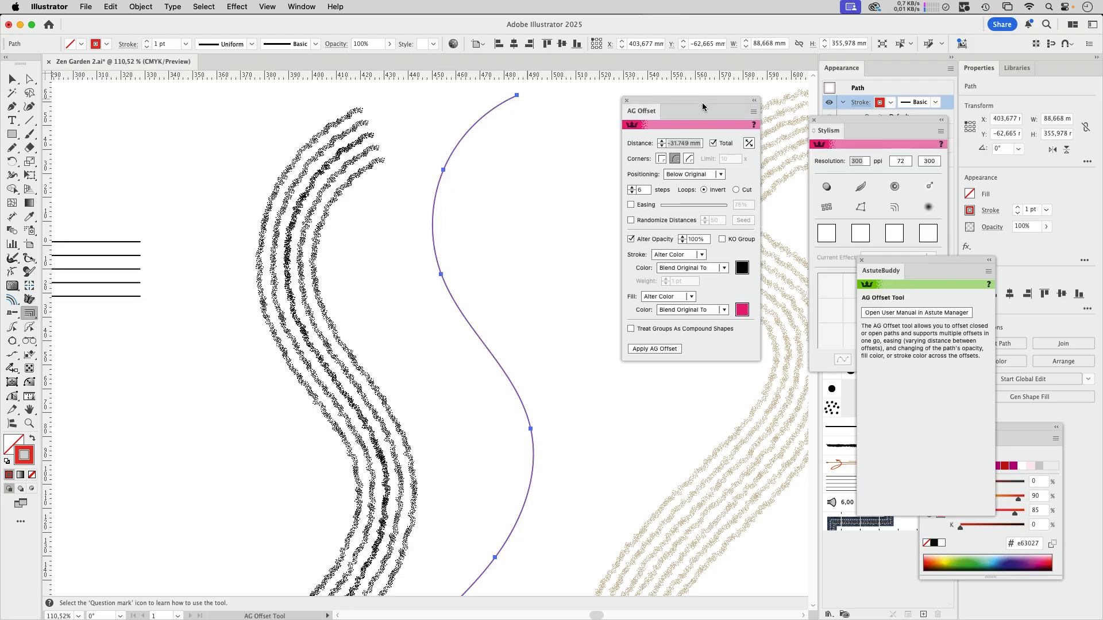
mouse_move(434, 179)
left_mouse_down()
mouse_move(442, 168)
mouse_move(527, 191)
left_mouse_up()
key("Up")
key("Down")
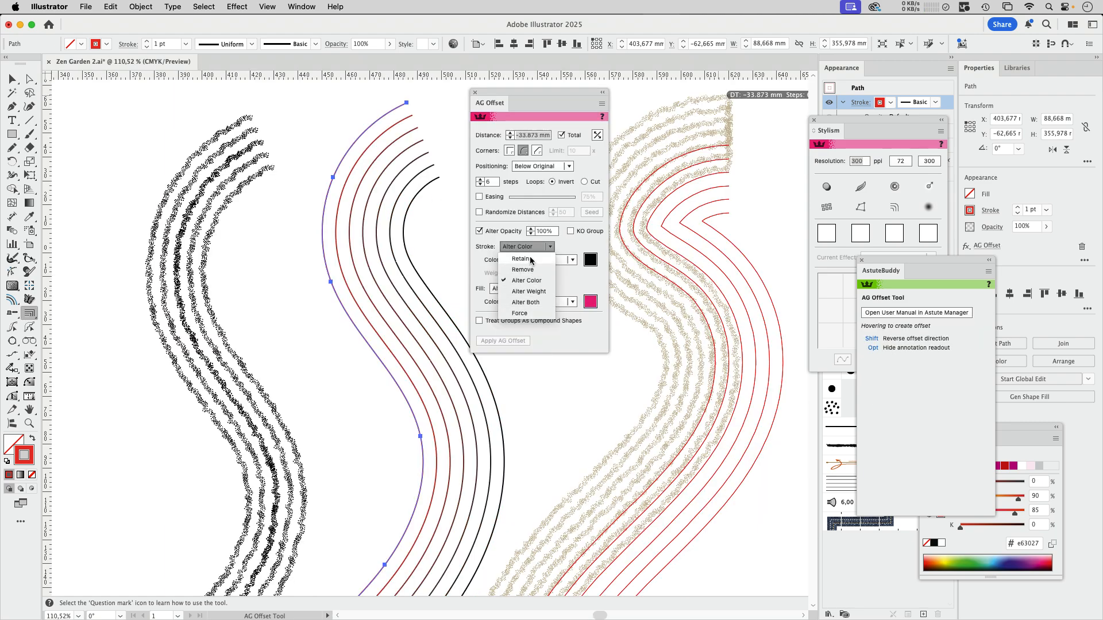
left_click(551, 266)
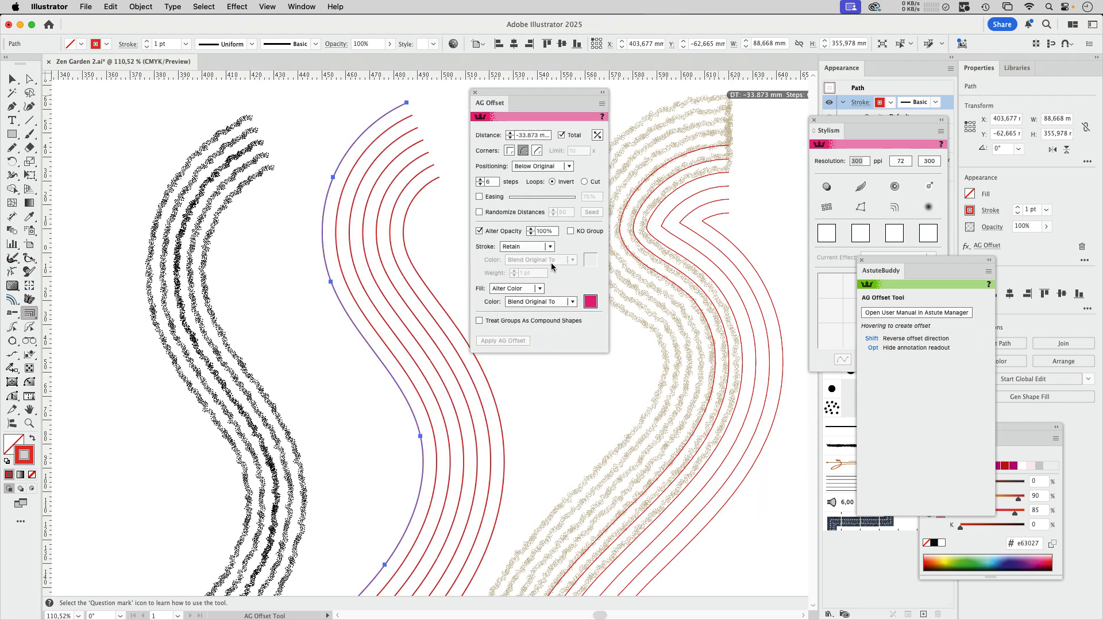
left_click_drag(538, 103, 609, 102)
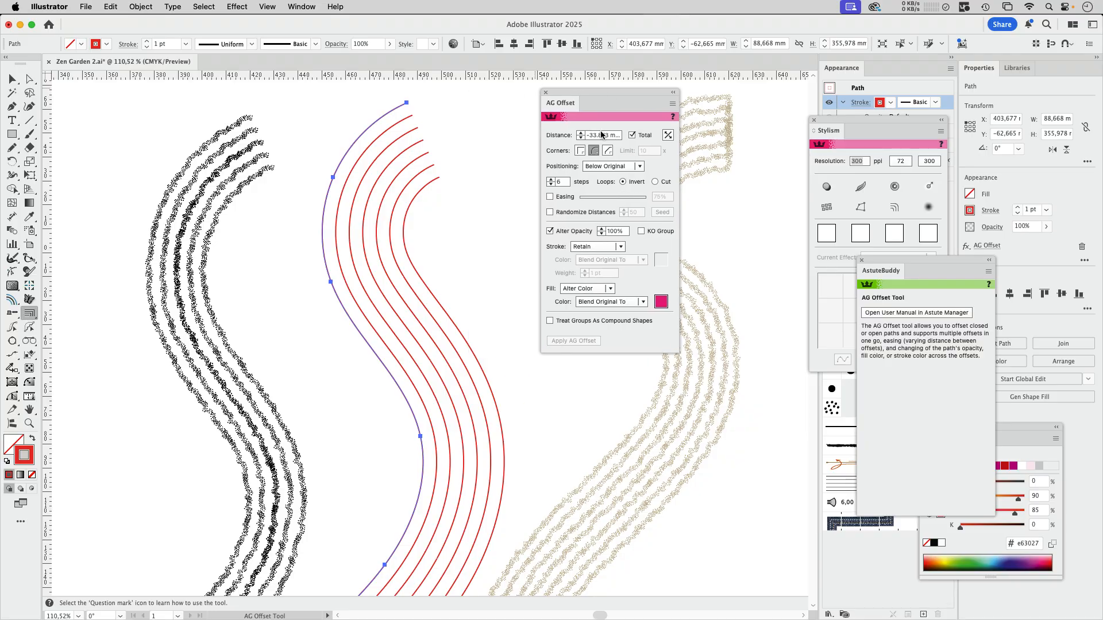
left_click(546, 92)
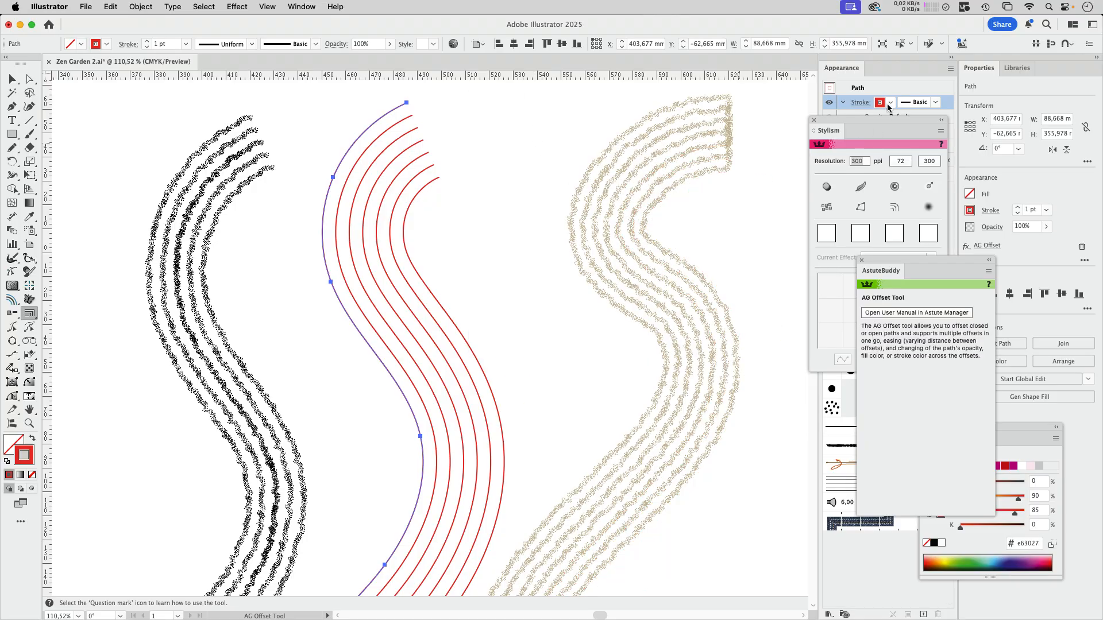
left_click(814, 120)
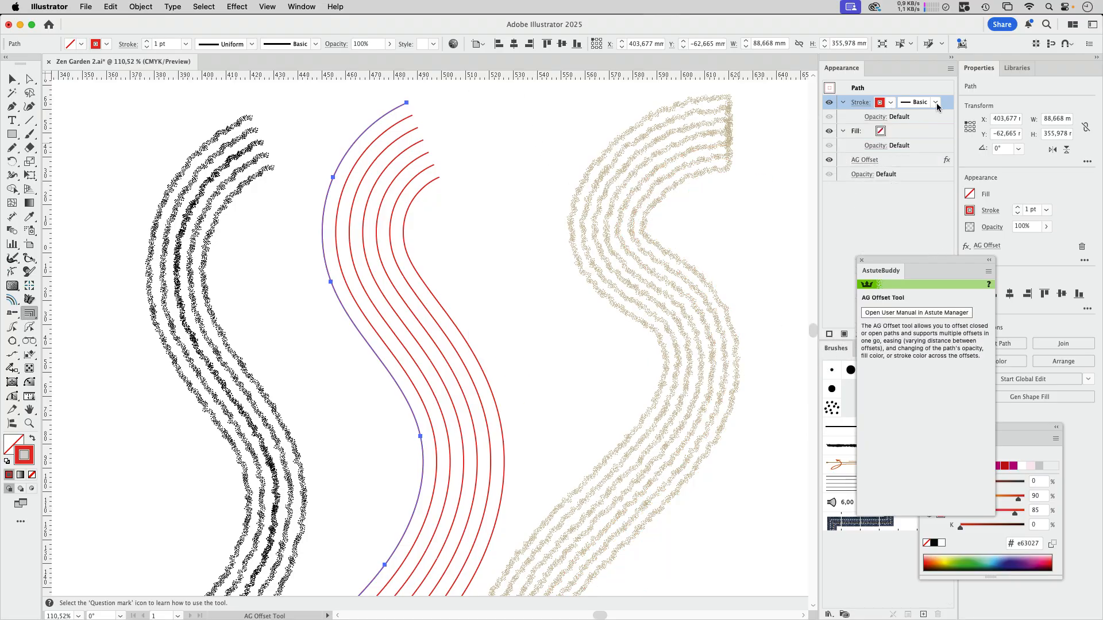
Step: Apply the scatter brush Spezialpinsel 1 to the red stroke and move the AG Offset effect above the stroke
left_click(935, 102)
left_click(833, 157)
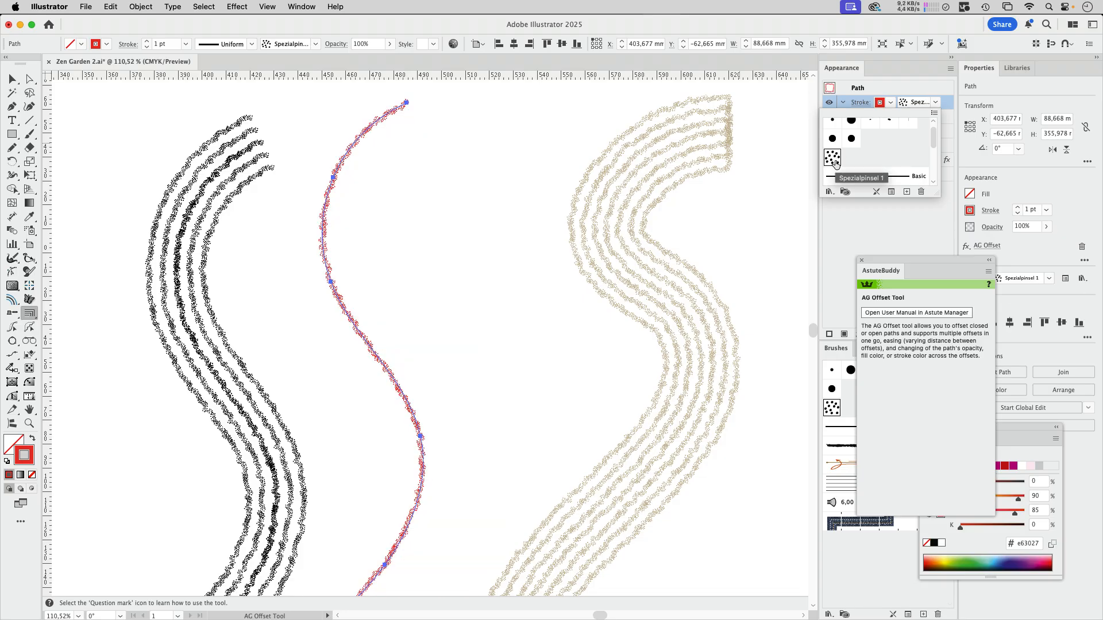
left_click(931, 229)
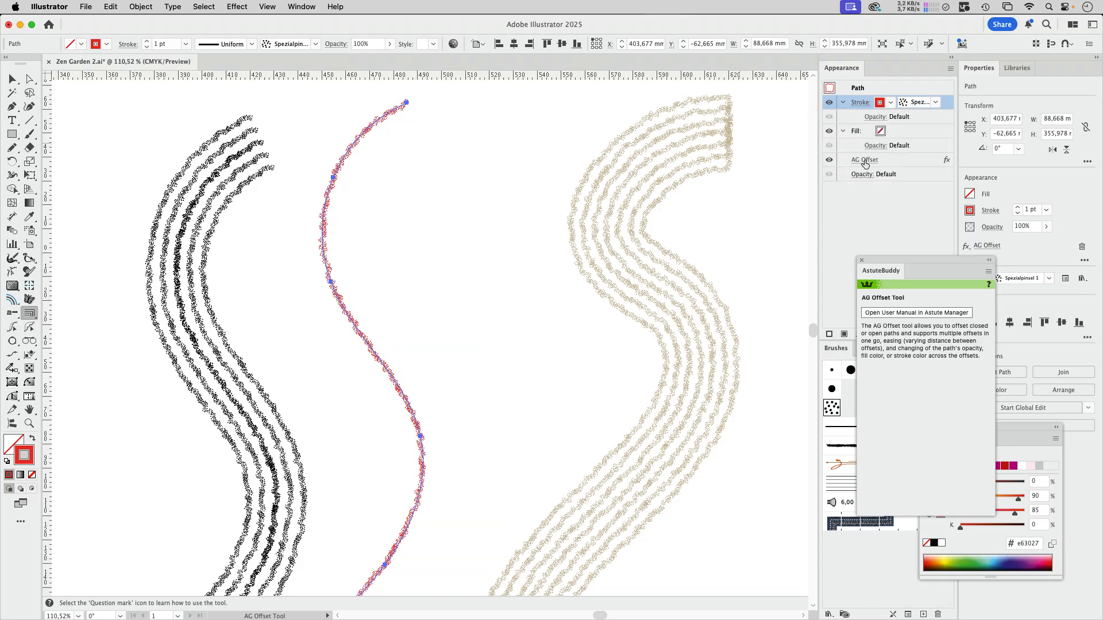
left_click(907, 160)
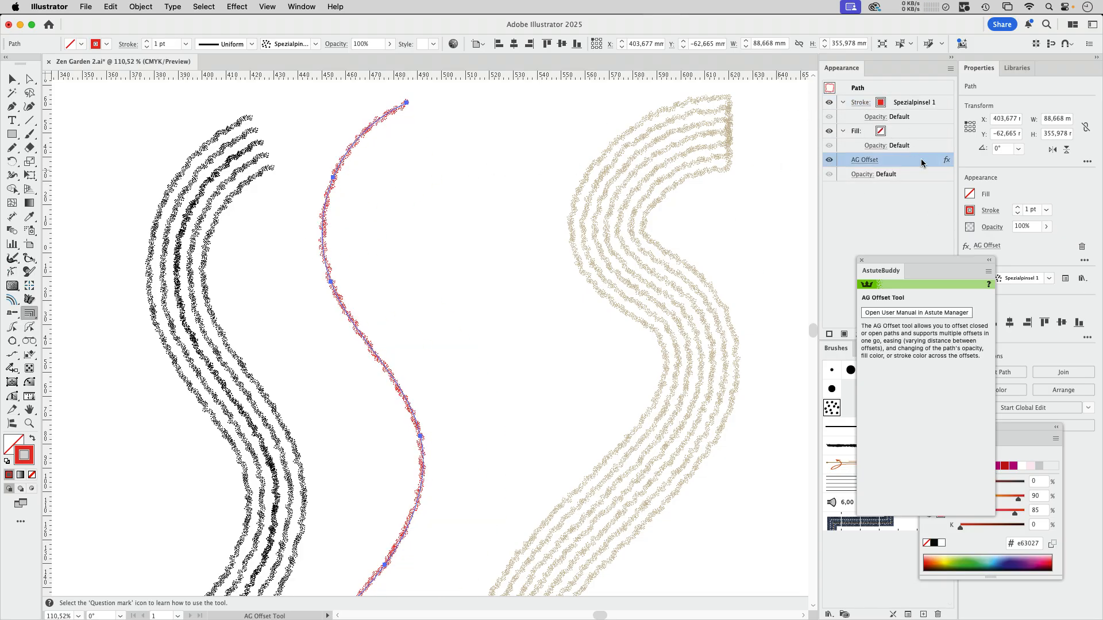
left_click_drag(921, 163, 888, 103)
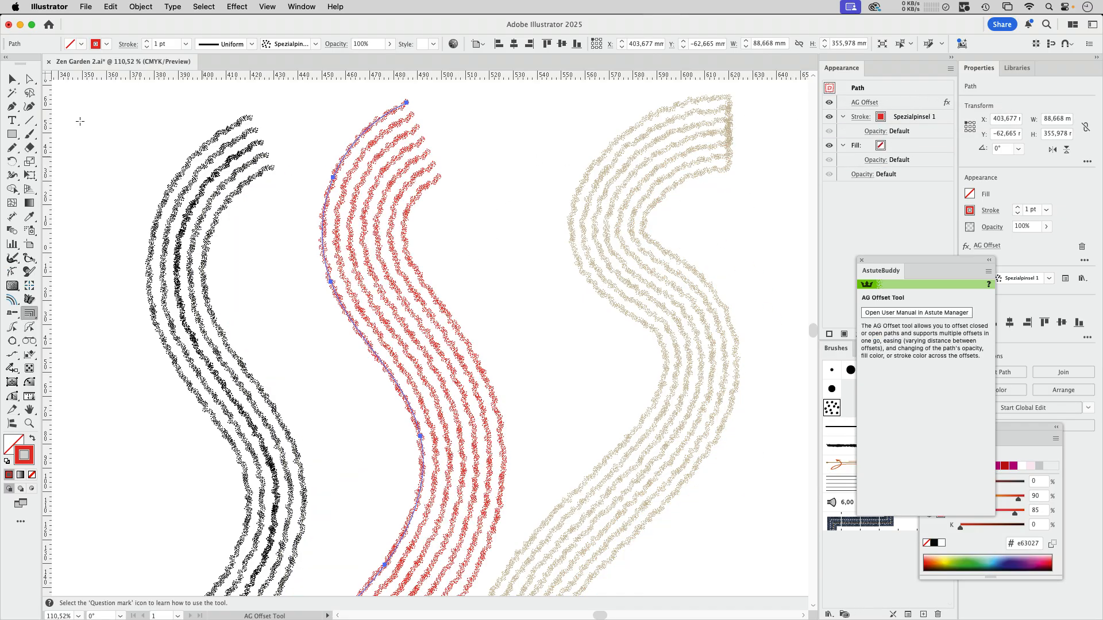
key("v")
left_click(533, 259)
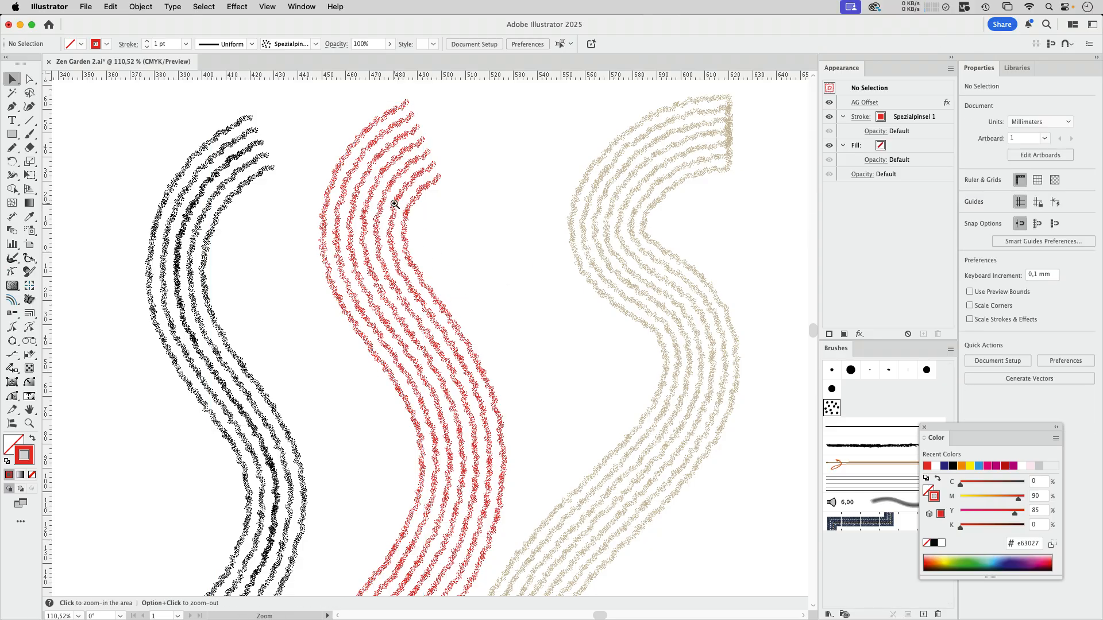
Step: Examine the red offset lines up close and compare them with the black and beige waves
left_click_drag(395, 204, 488, 269)
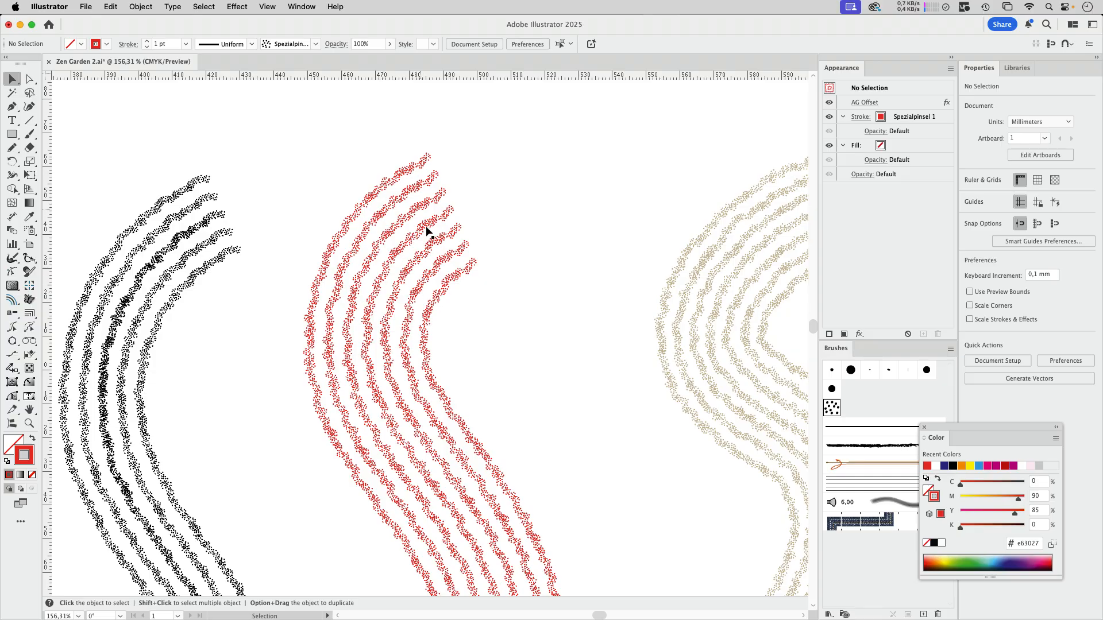
left_click_drag(516, 406, 497, 206)
left_click_drag(512, 335, 422, 369)
left_click_drag(522, 389, 492, 389)
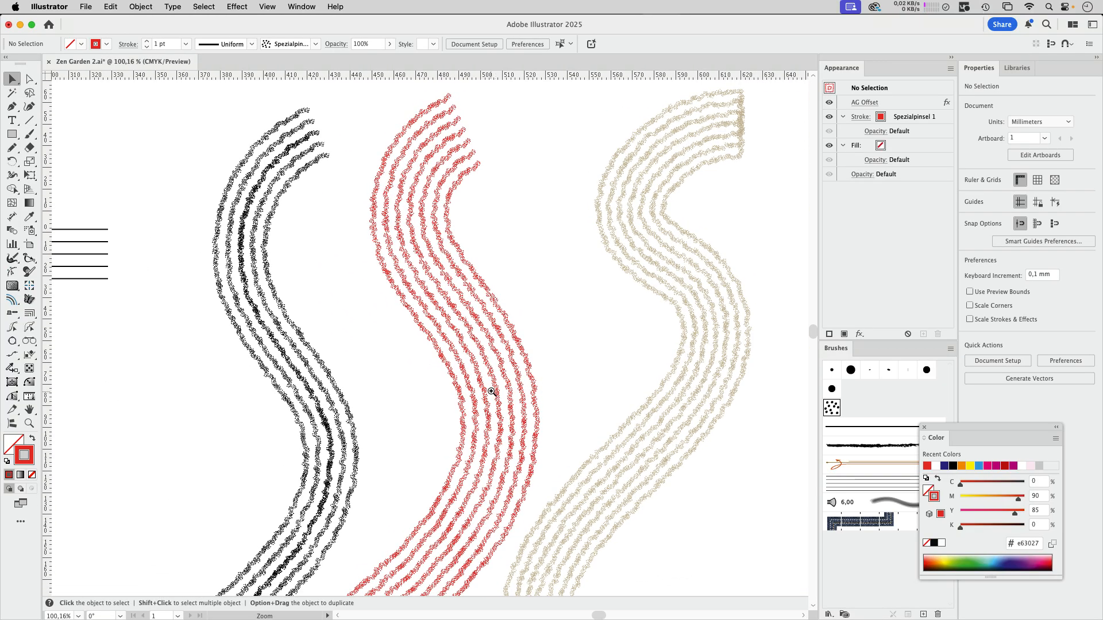
left_click_drag(535, 357, 452, 390)
scroll(513, 328, "left", 7)
scroll(513, 328, "down", 2)
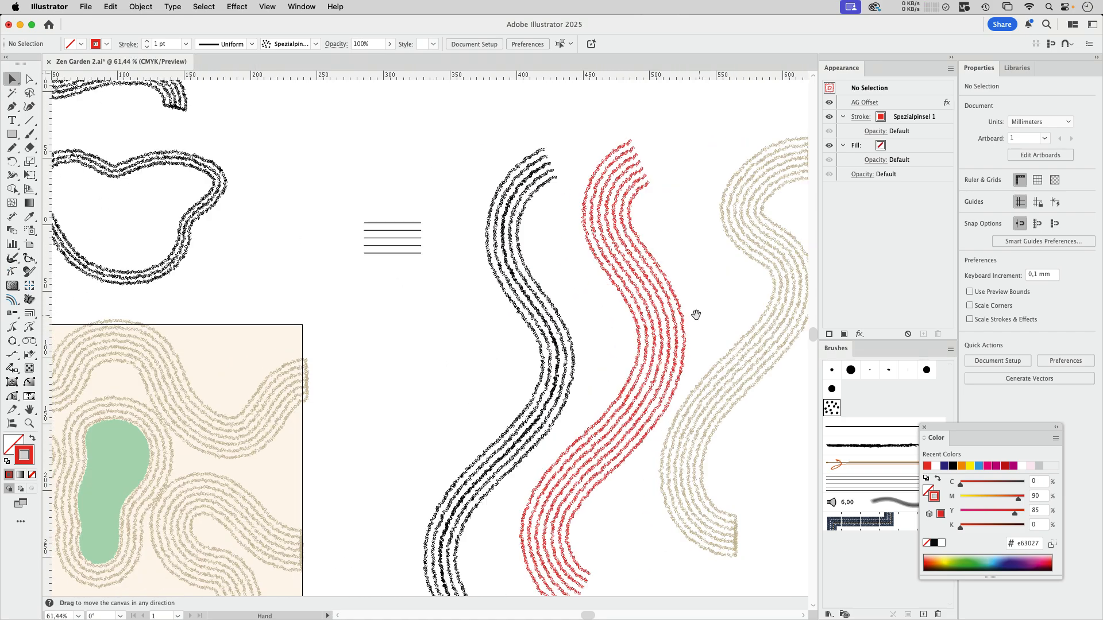
scroll(597, 270, "right", 7)
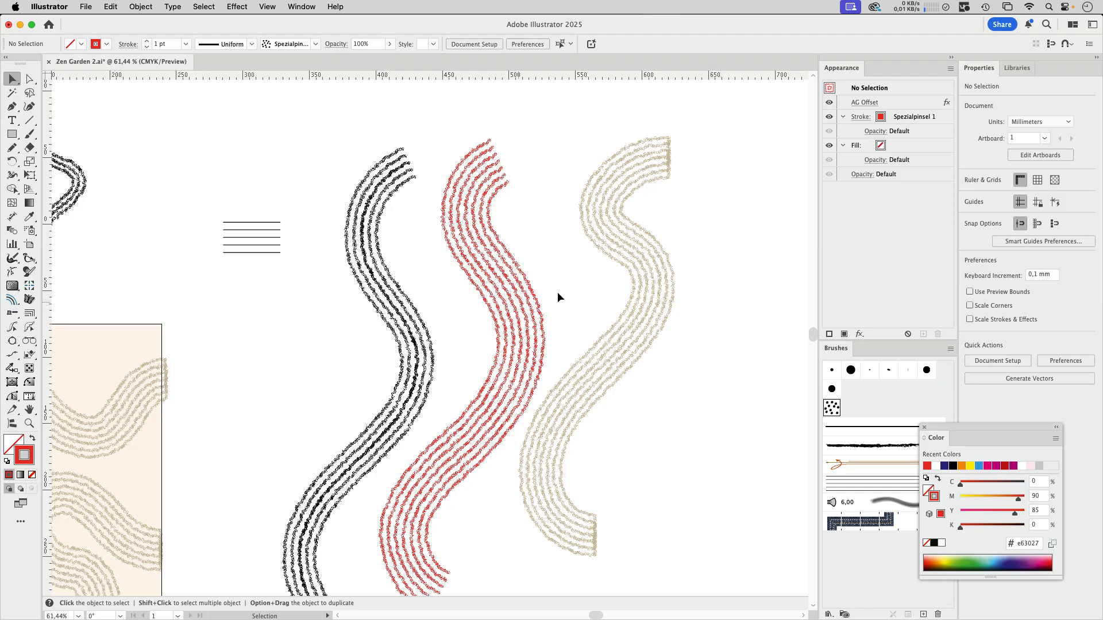
scroll(635, 243, "up", 6)
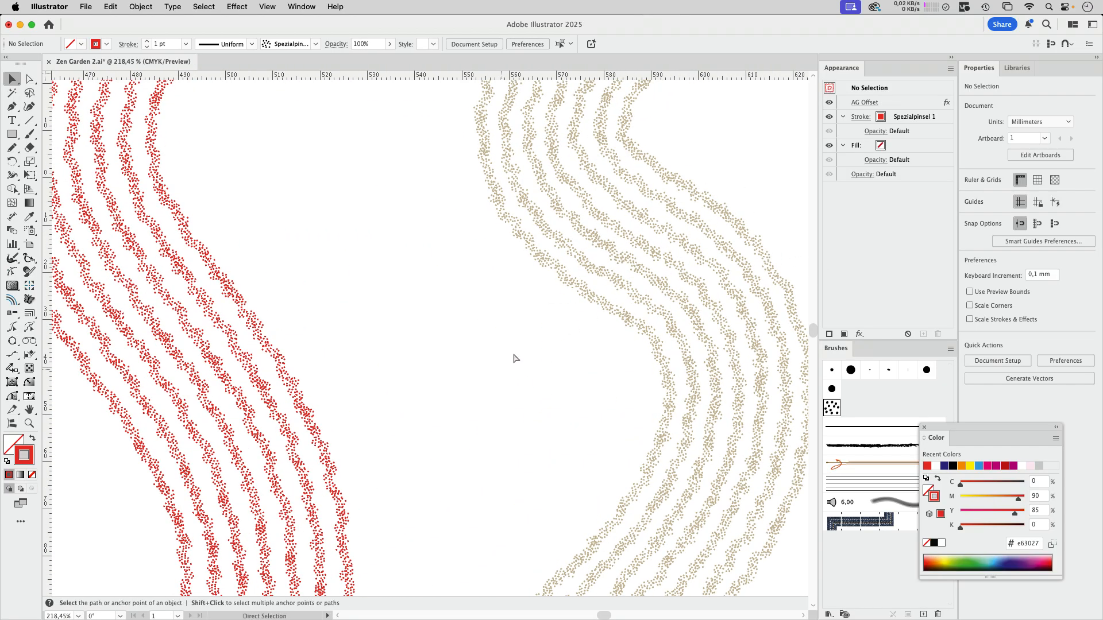
scroll(476, 345, "down", 6)
Step: Duplicate the topmost stroke of the beige wave and change the copy's brush to Basic
left_click(529, 311)
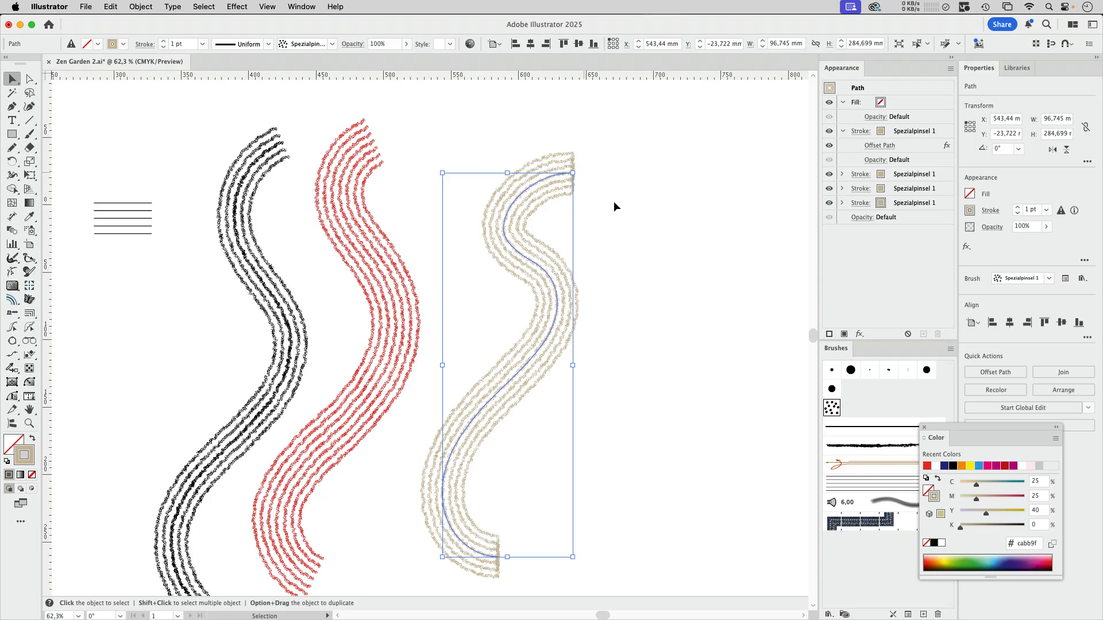
left_click(945, 133)
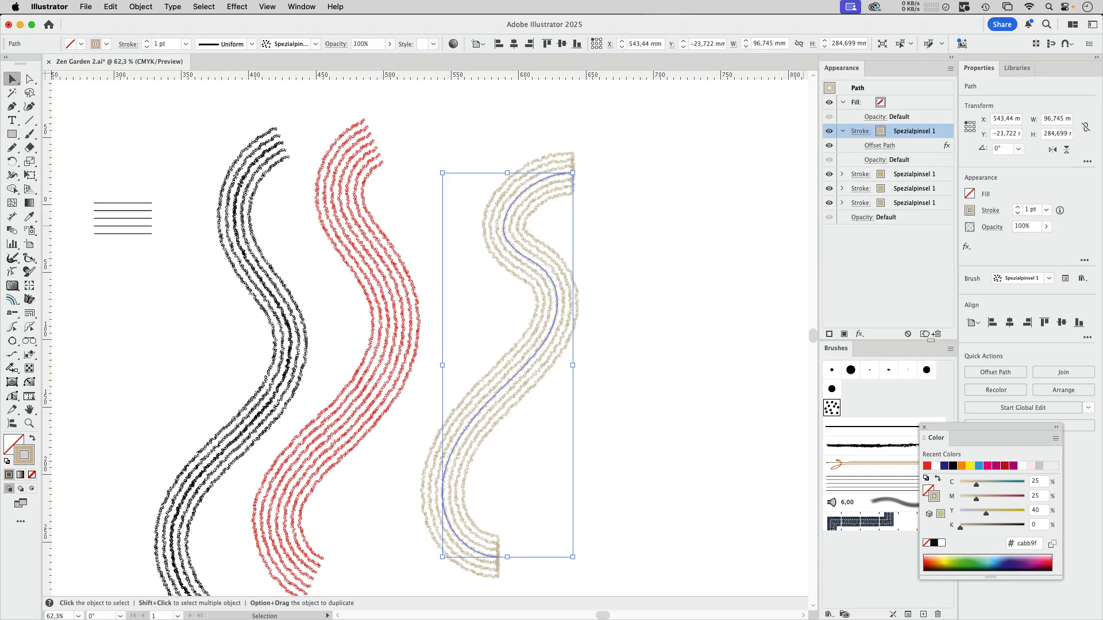
left_click(924, 334)
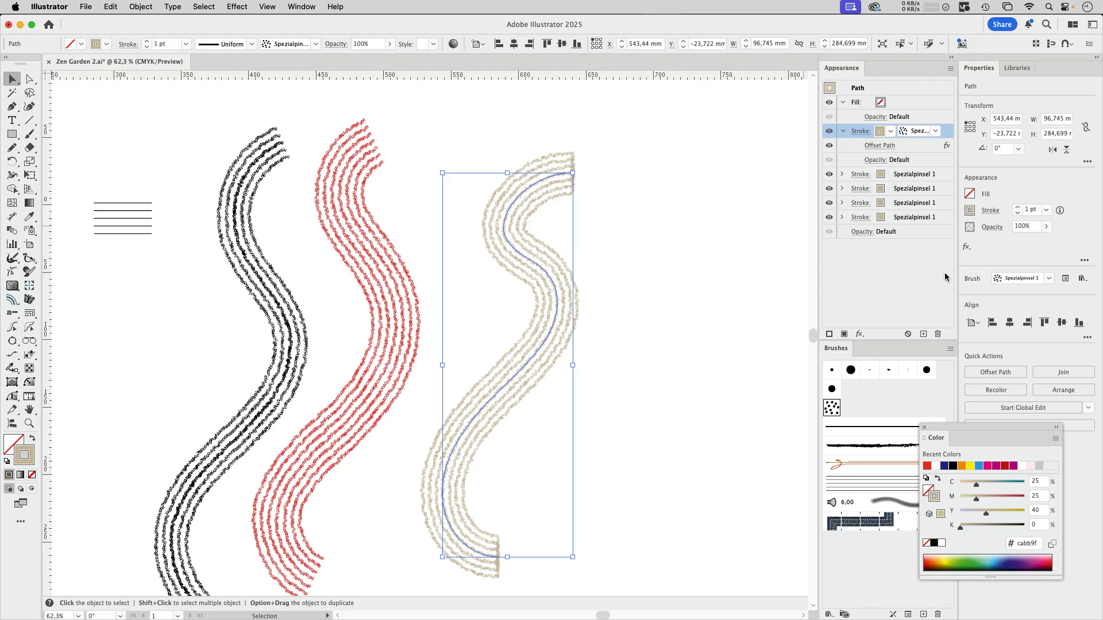
left_click(935, 131)
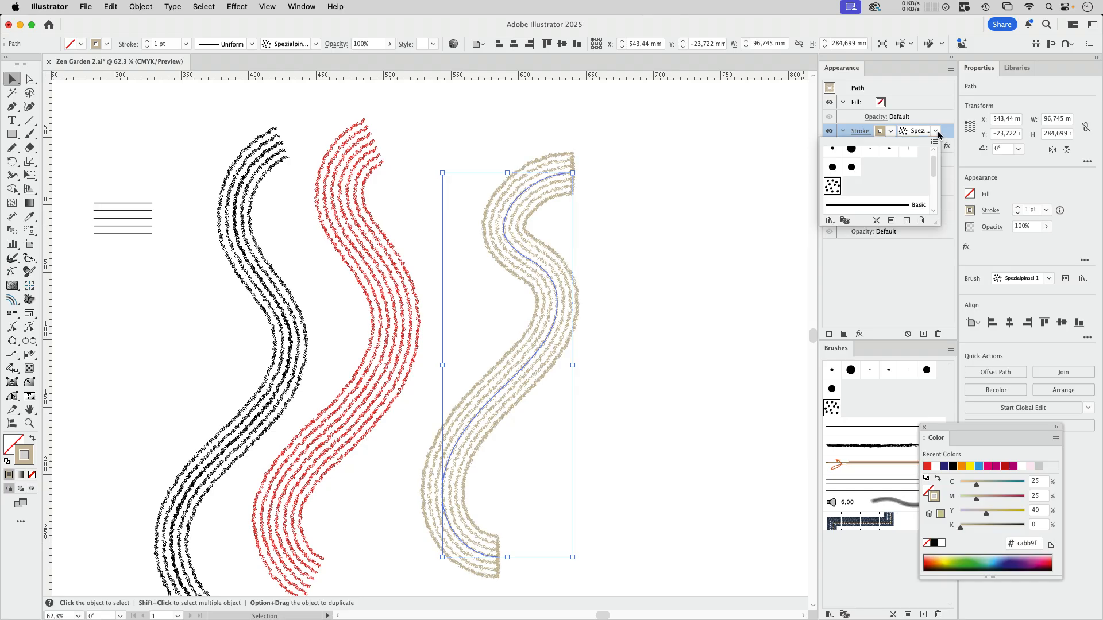
left_click(888, 206)
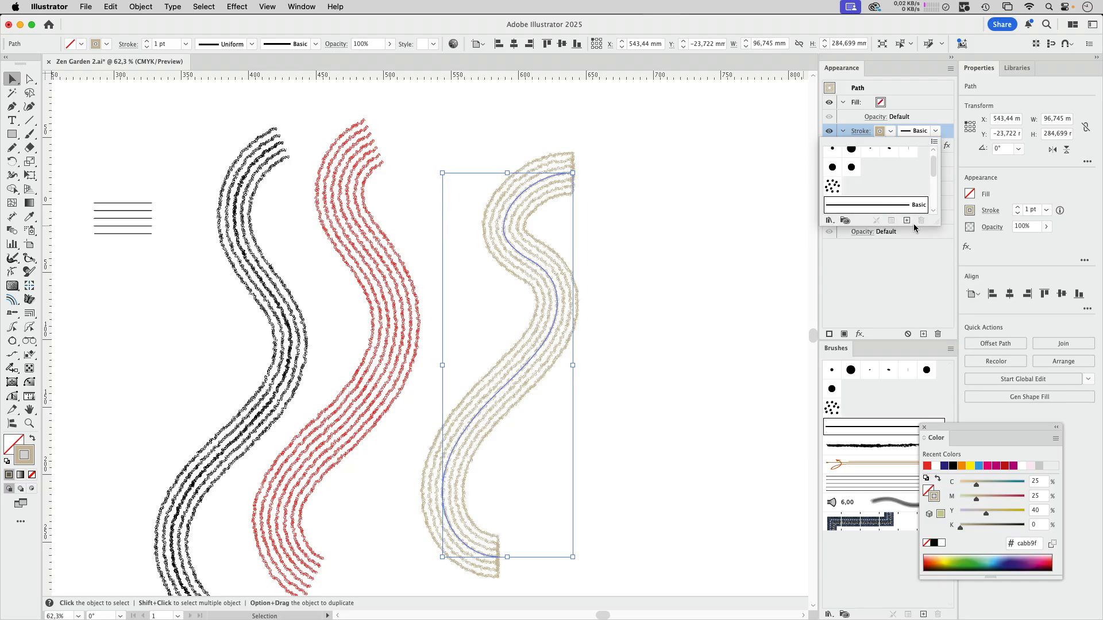
left_click(897, 274)
Step: Set the Basic stroke's Offset Path effect to 20 mm and its weight to 14 pt
left_click(879, 145)
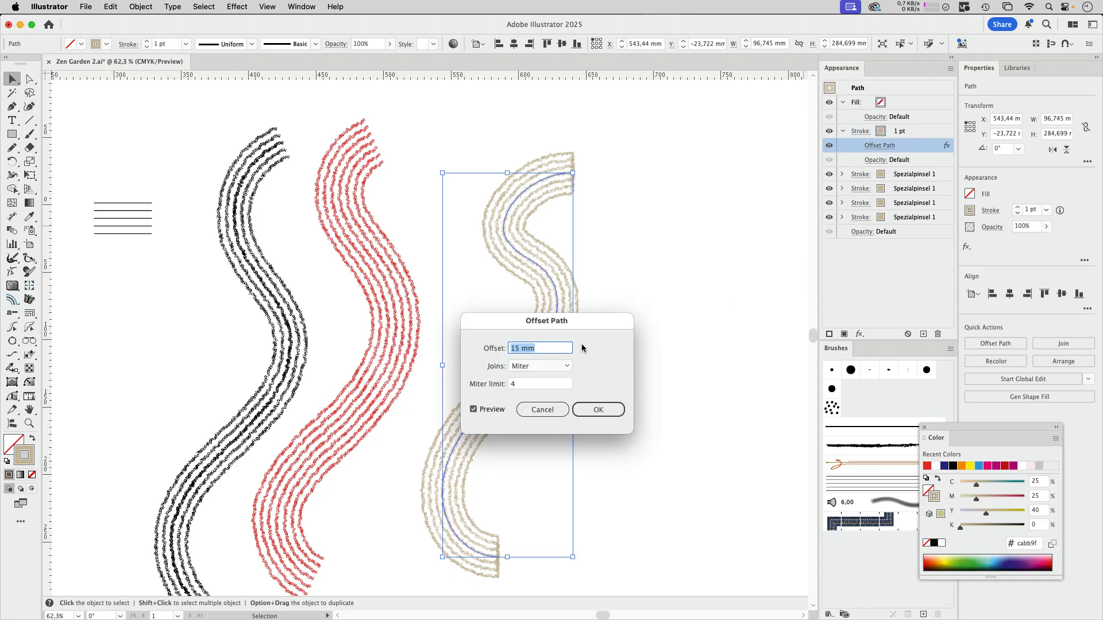
type("20")
left_click(903, 132)
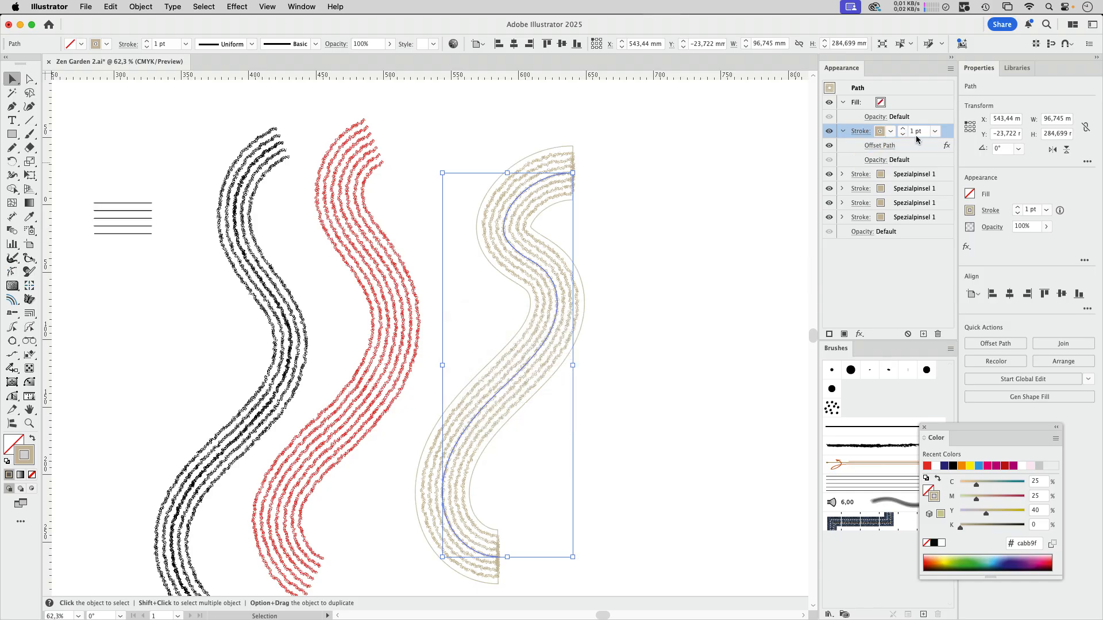
left_click(904, 129)
left_click(903, 129)
left_click(904, 129)
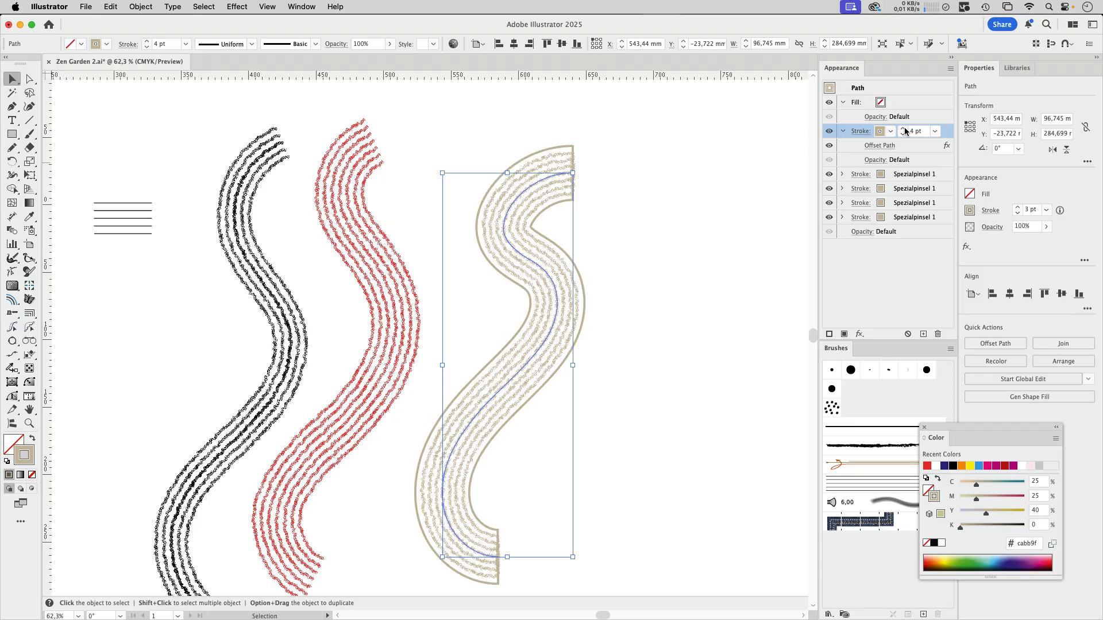
left_click(904, 129)
left_click(904, 129)
left_click(904, 130)
left_click(904, 129)
left_click(904, 130)
left_click(904, 129)
left_click(904, 129)
left_click(904, 129)
left_click(904, 129)
left_click(904, 130)
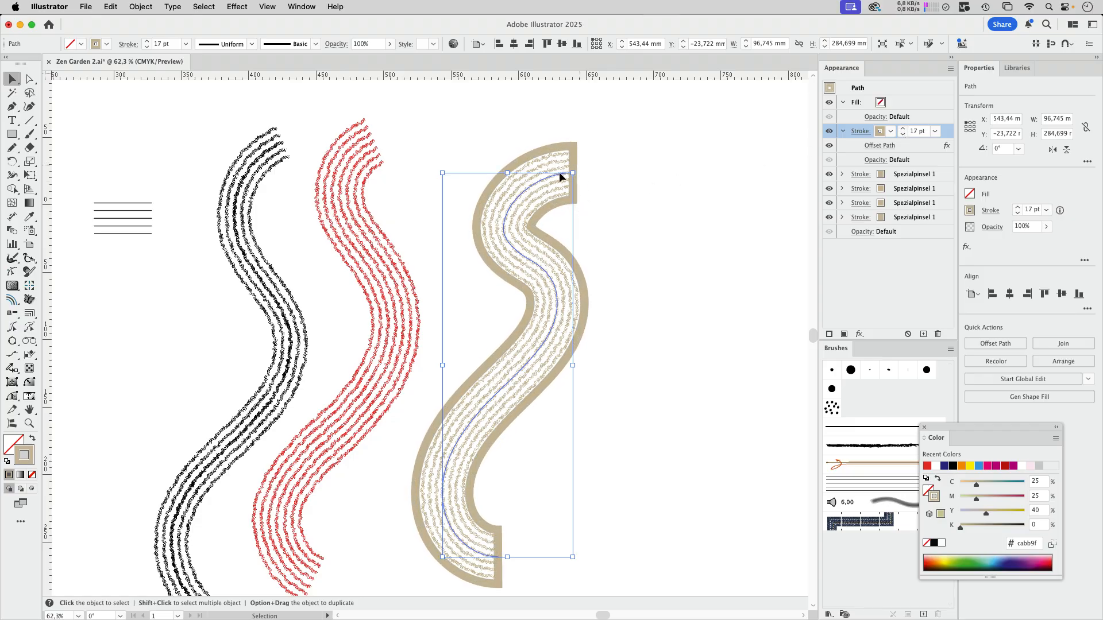
left_click(903, 135)
left_click(903, 135)
left_click(903, 136)
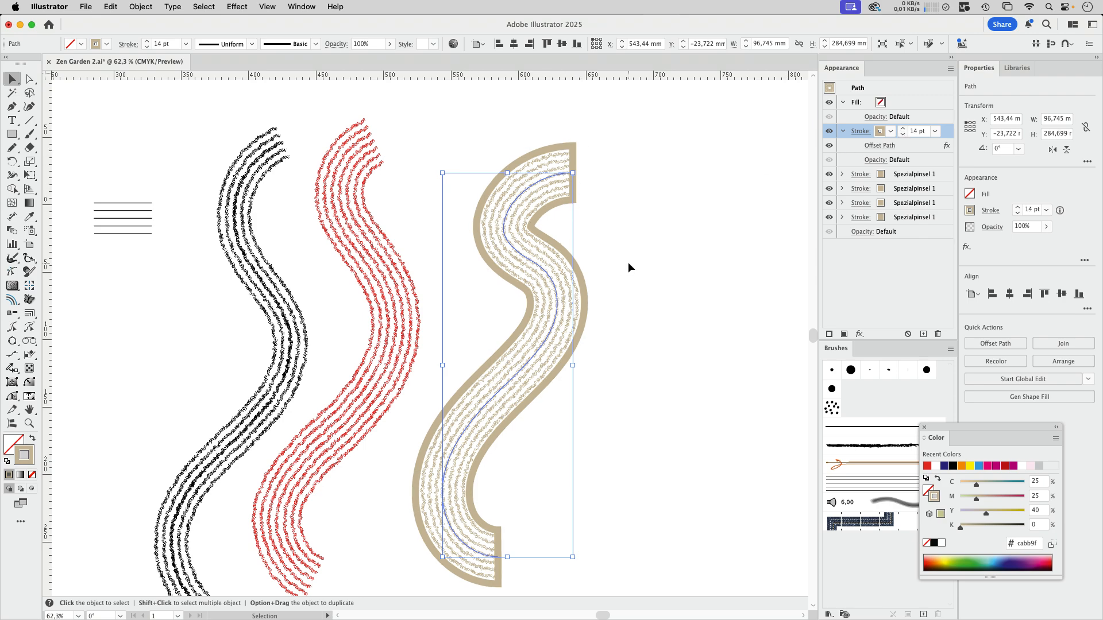
Step: Set the 14 pt stroke's opacity to 0% and enable Knockout Group for the whole beige path
left_click(874, 160)
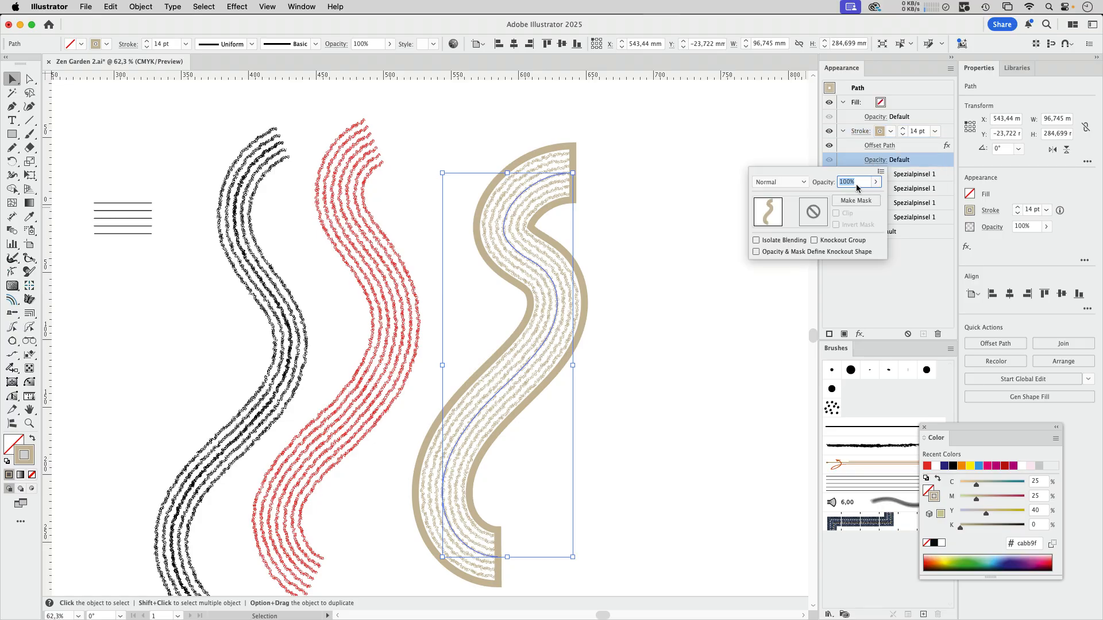
type("0")
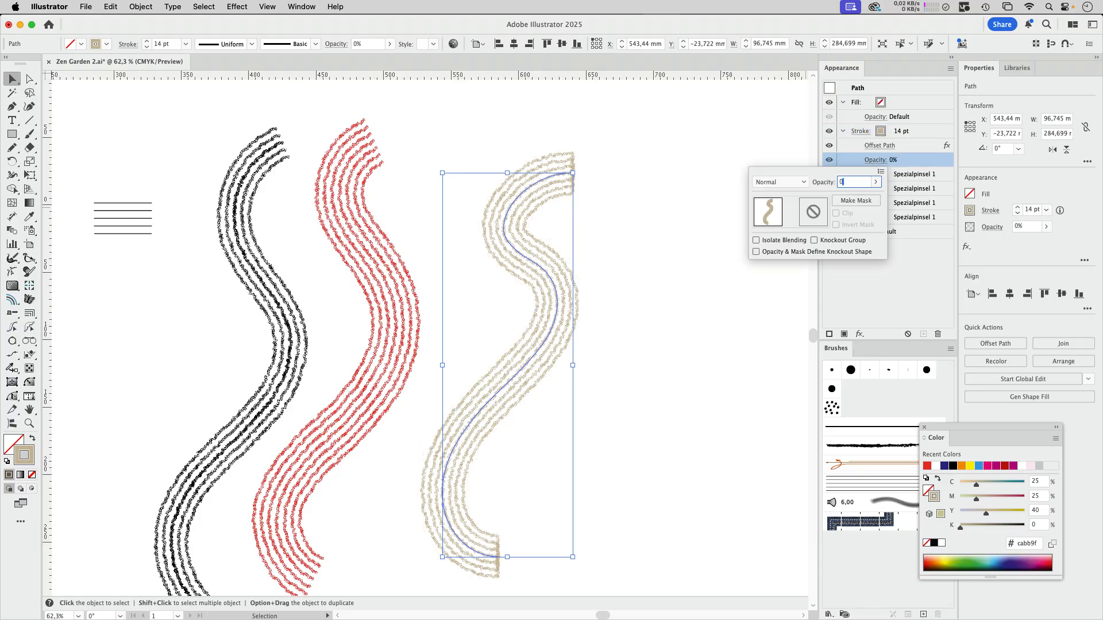
key("Return")
left_click(862, 232)
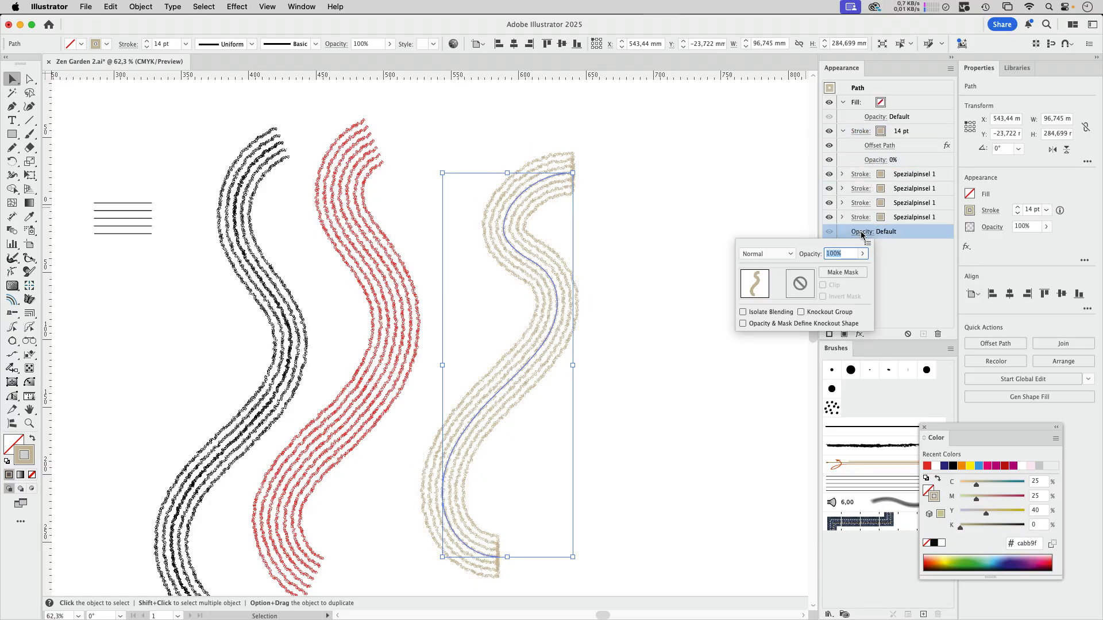
left_click(813, 315)
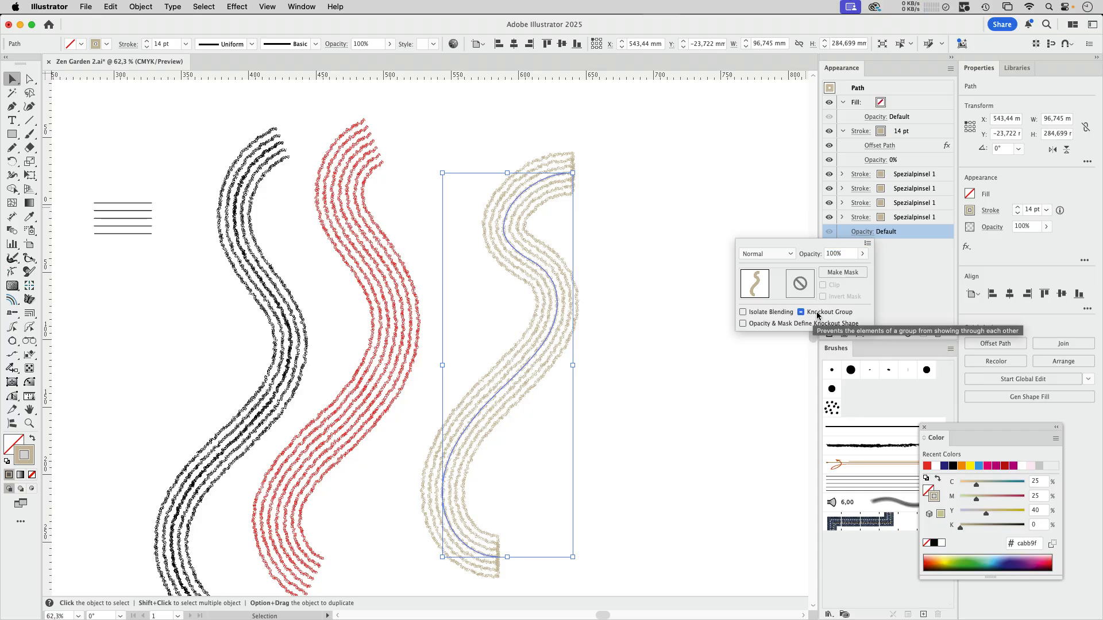
left_click(685, 284)
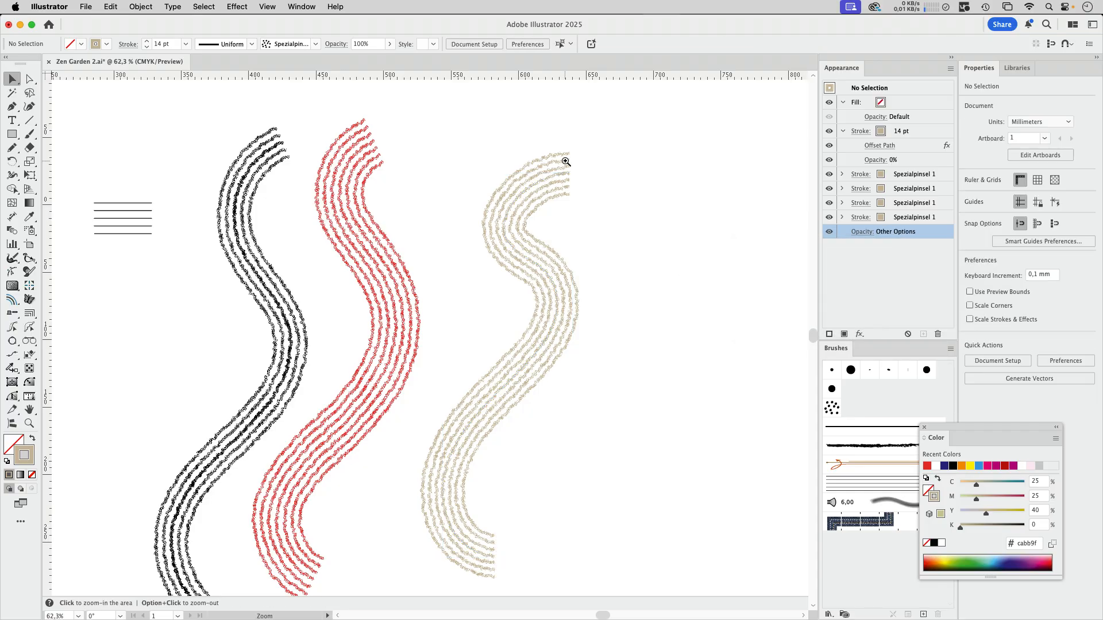
Step: Move the beige wave onto the artboard across the other sand lines and compare the wave ends up close
scroll(575, 149, "up", 5)
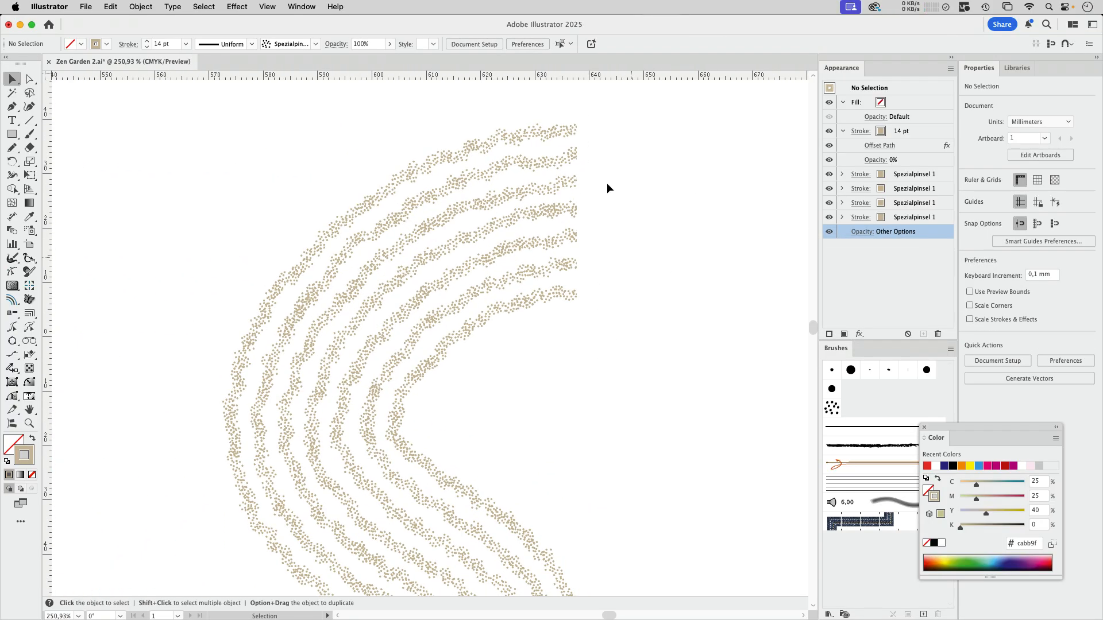
scroll(603, 299, "down", 5)
mouse_move(689, 216)
left_mouse_down()
mouse_move(262, 304)
mouse_move(188, 346)
left_mouse_up()
key("super+space")
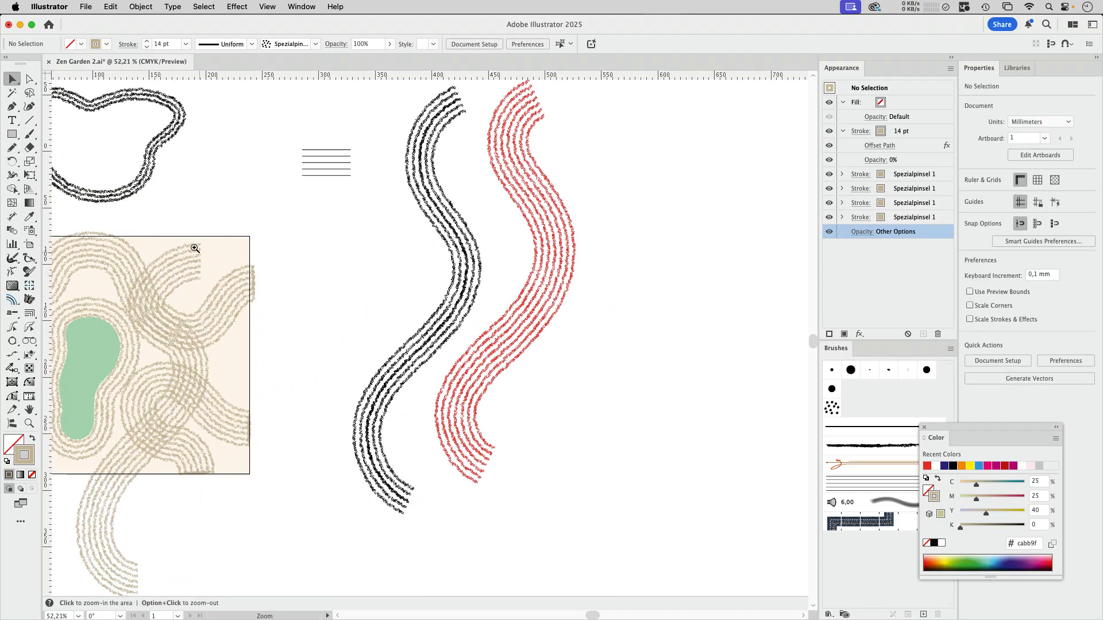
left_click_drag(192, 246, 488, 319)
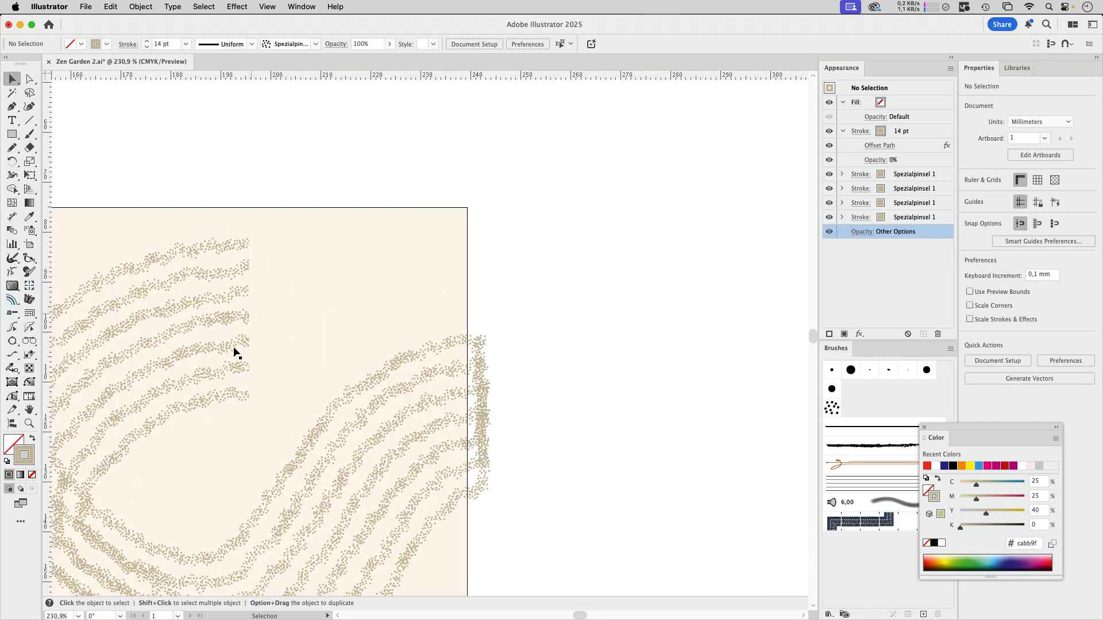
scroll(546, 261, "down", 6)
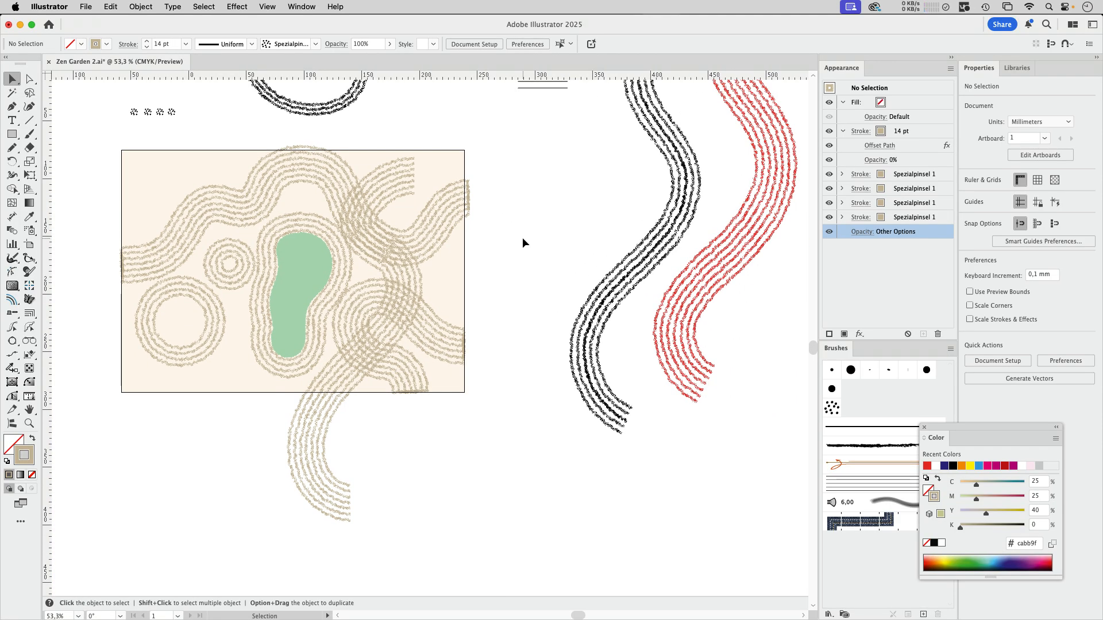
left_click_drag(524, 197, 625, 205)
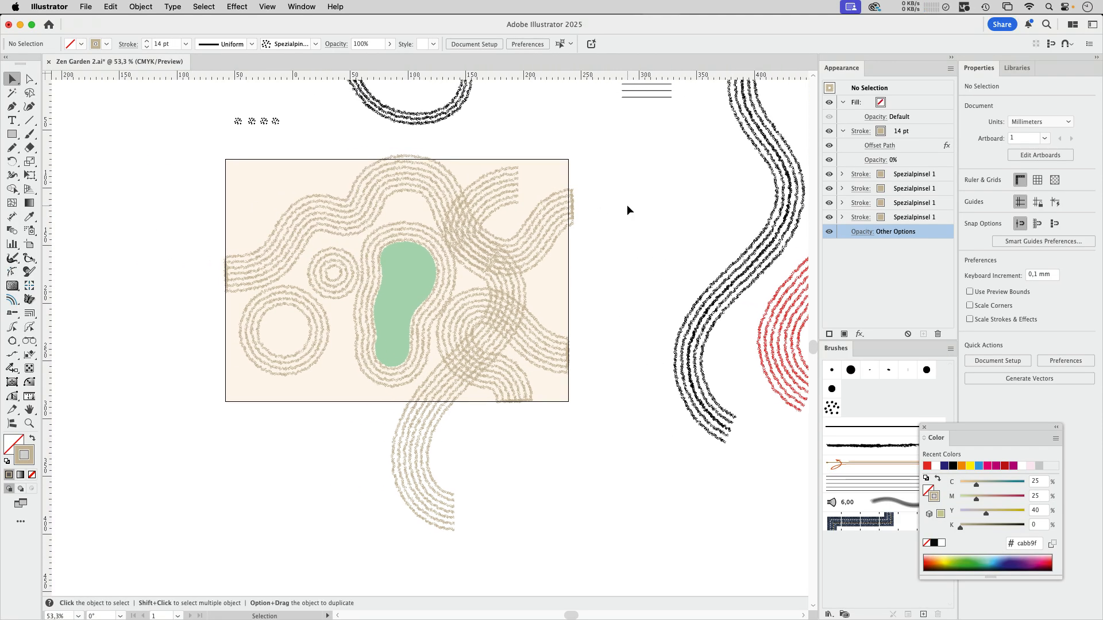